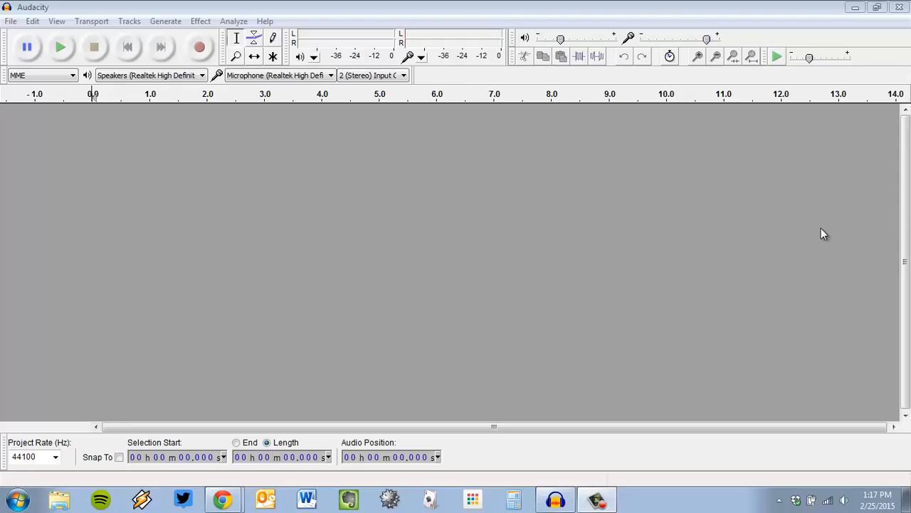
- View the Audacity manual's tutorial on mixing a narration with background music in Chrome, and return to Audacity
click(684, 6)
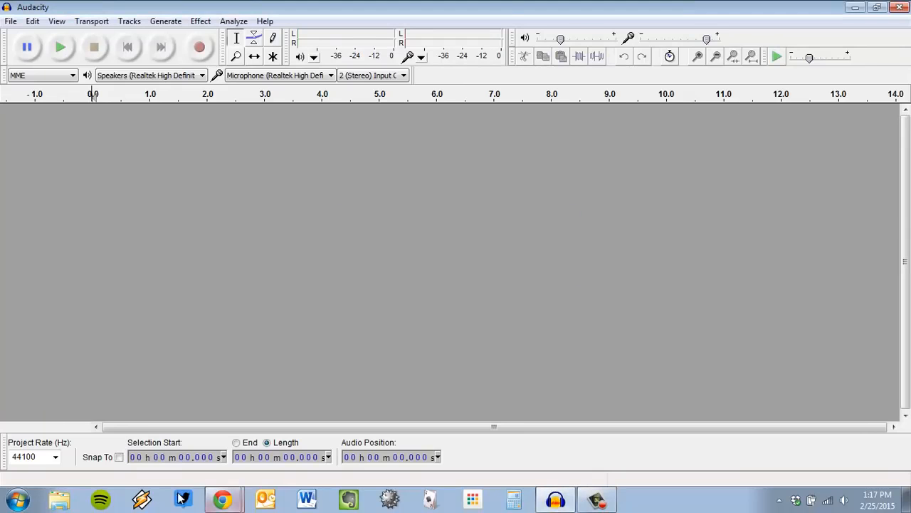
click(223, 500)
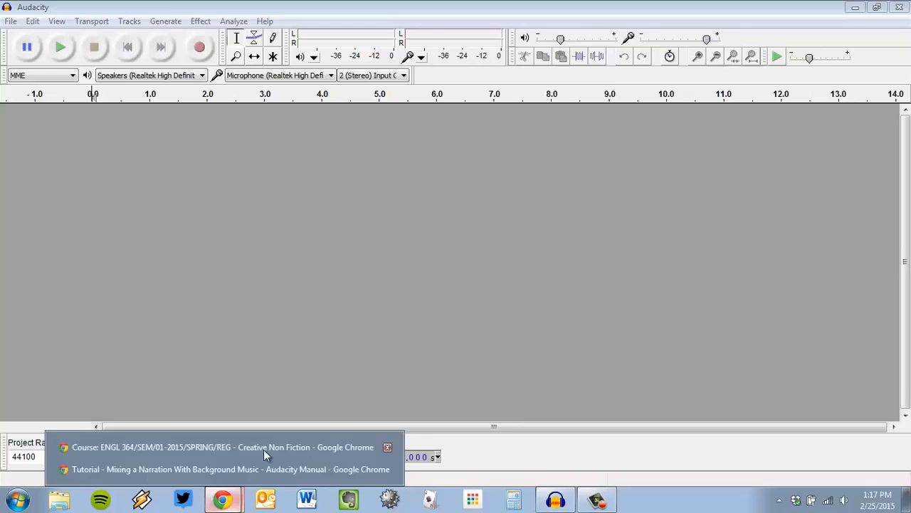
click(232, 467)
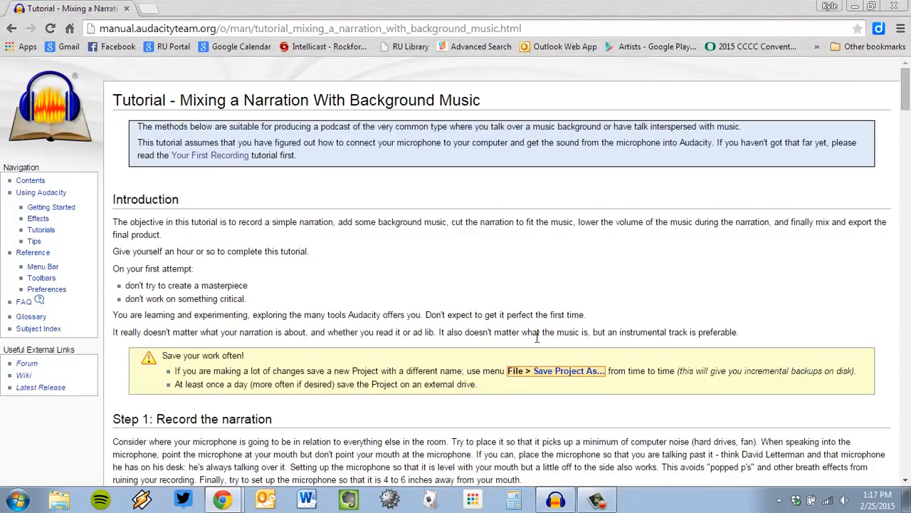
click(558, 502)
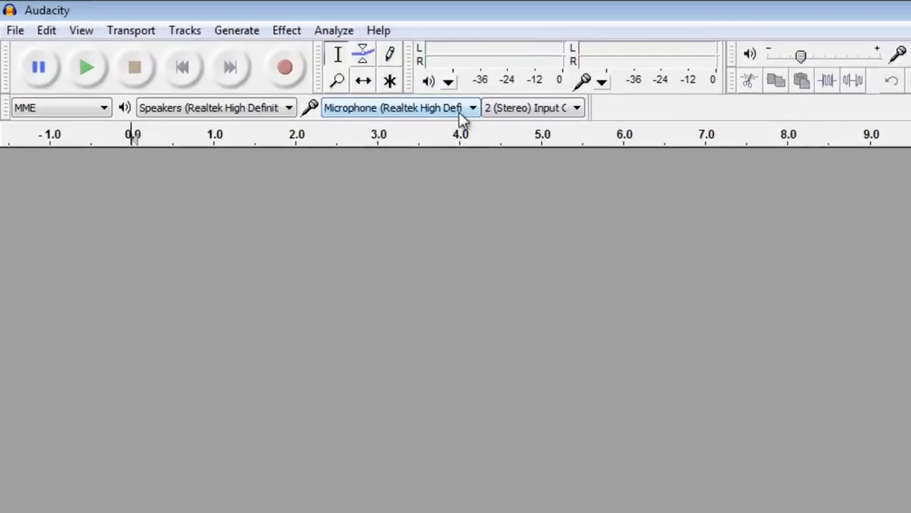
- Set the recording device to the Yeti Stereo Microphone and start monitoring the input level
click(602, 139)
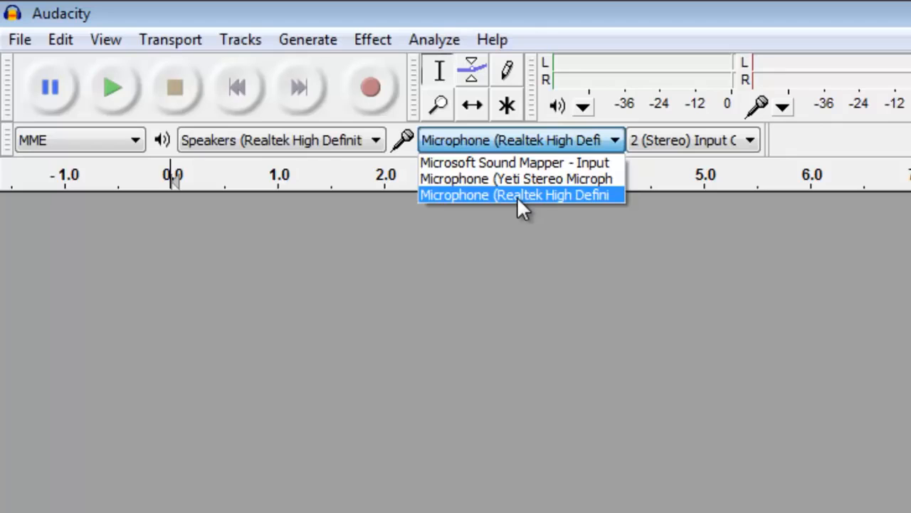
click(524, 178)
click(524, 178)
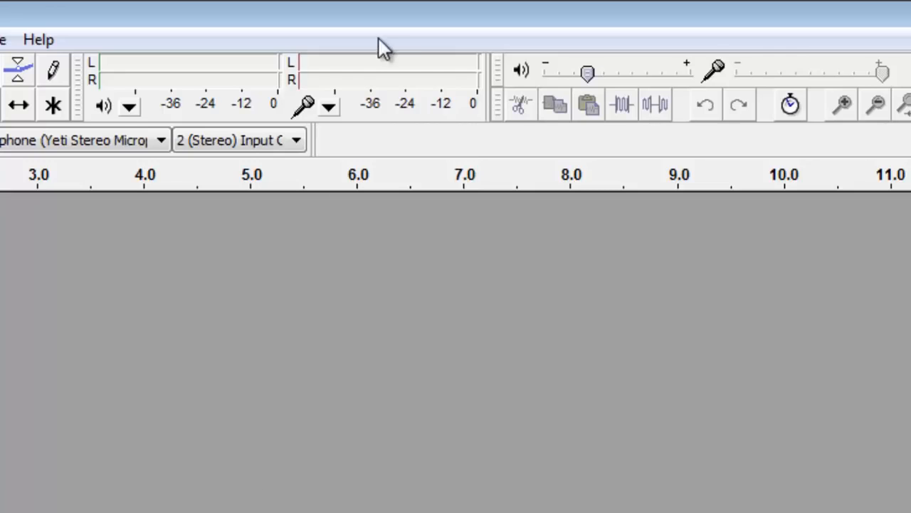
click(378, 77)
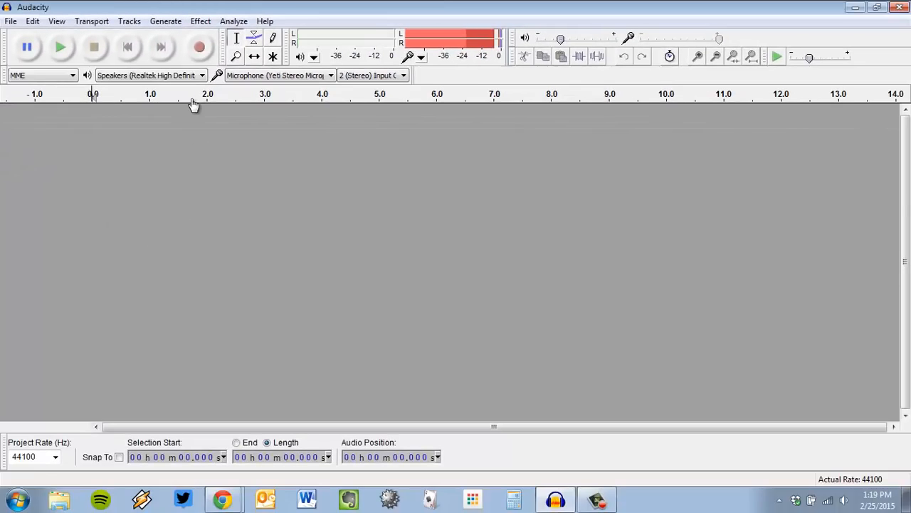
- Record a stereo narration about 38 seconds long and fit the whole recording in the window
click(200, 48)
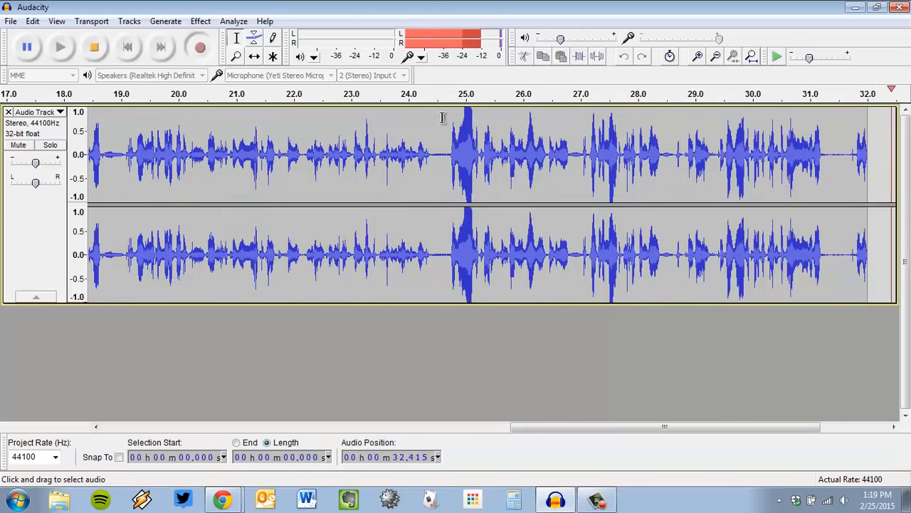
click(99, 47)
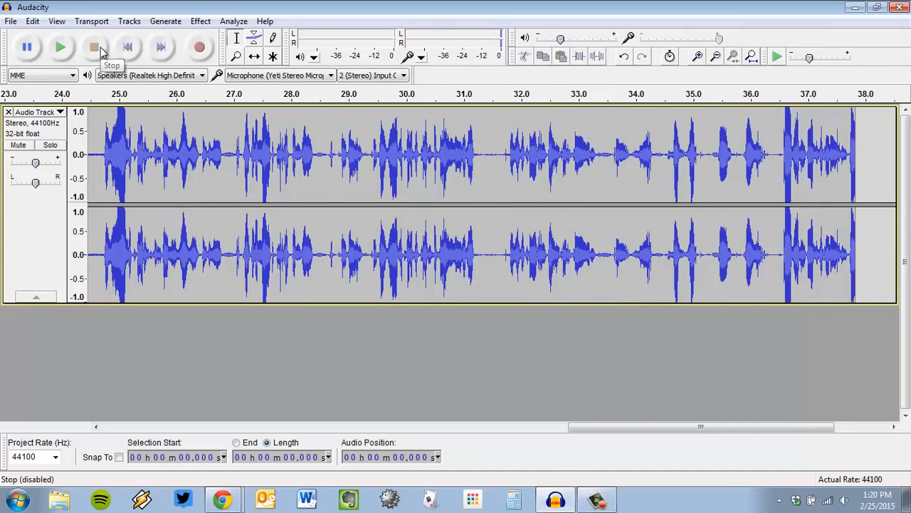
drag(622, 430, 182, 427)
click(57, 21)
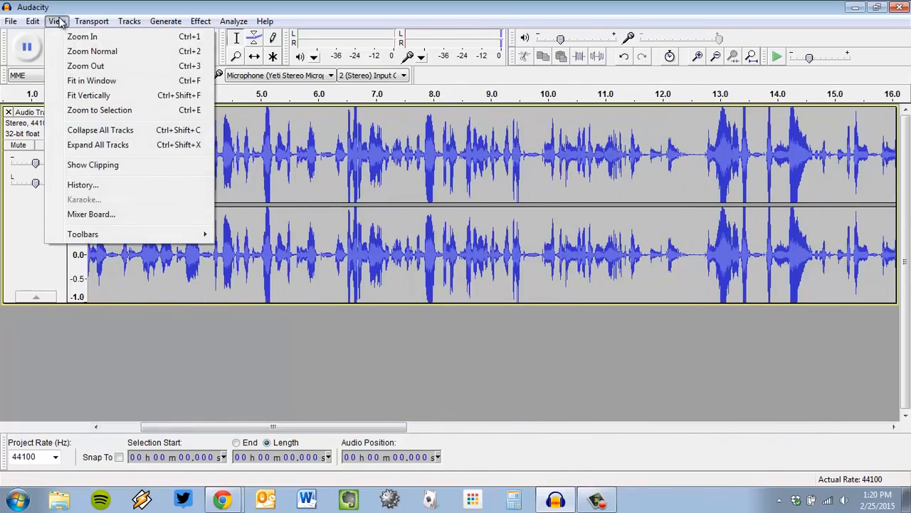
click(91, 80)
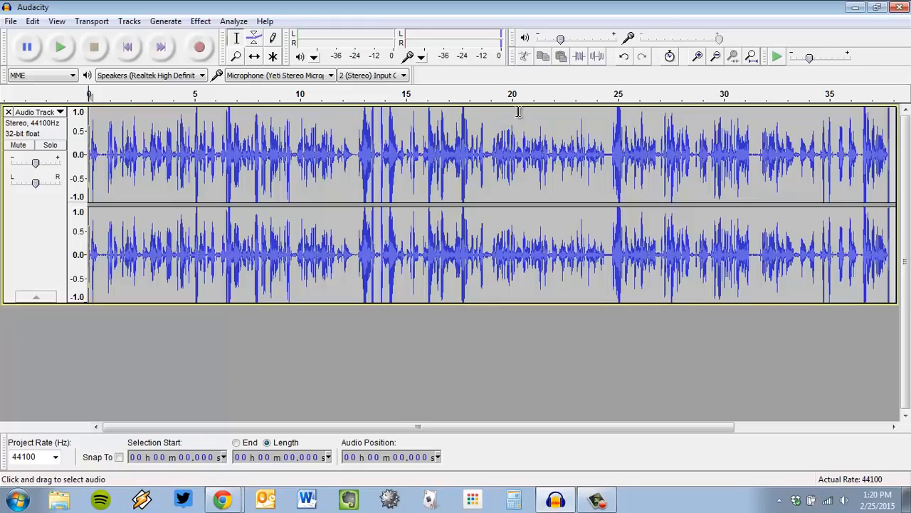
- Try selecting the entire narration track and parts of it, including a section about 11 seconds long from 19.7 seconds
double_click(341, 170)
click(406, 378)
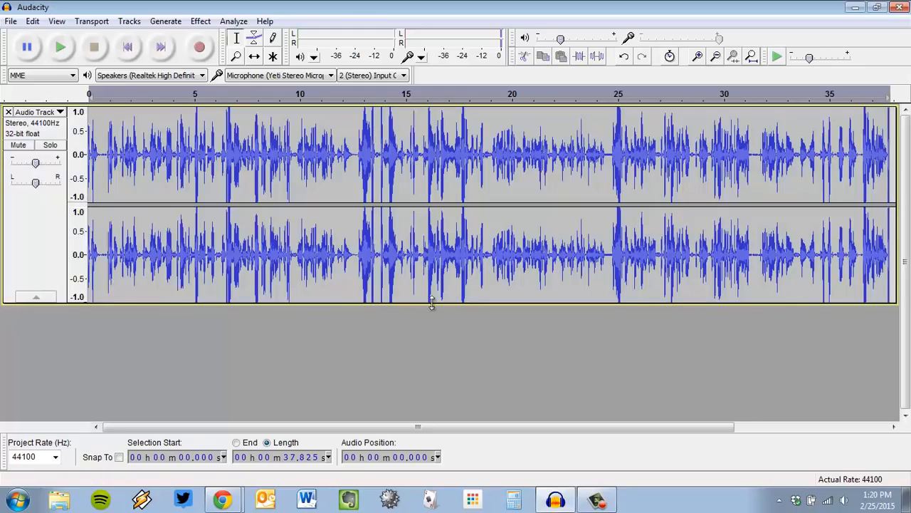
click(23, 223)
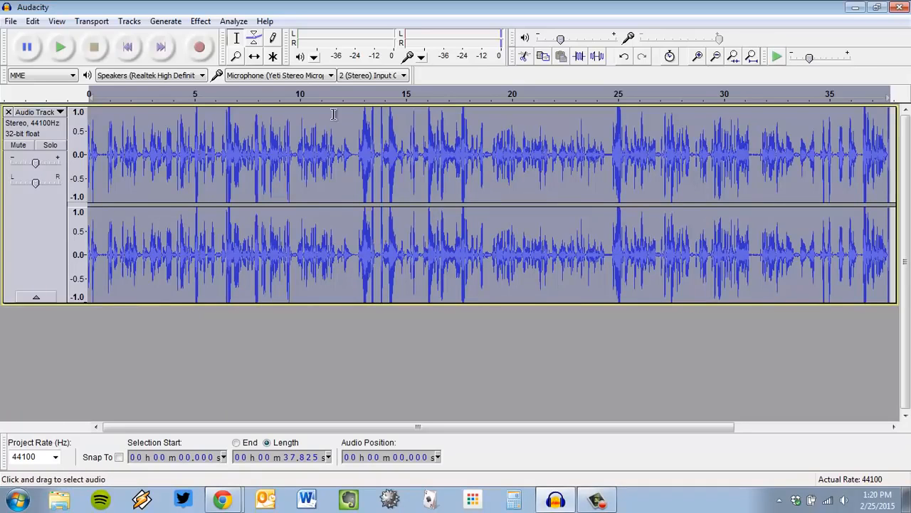
click(250, 143)
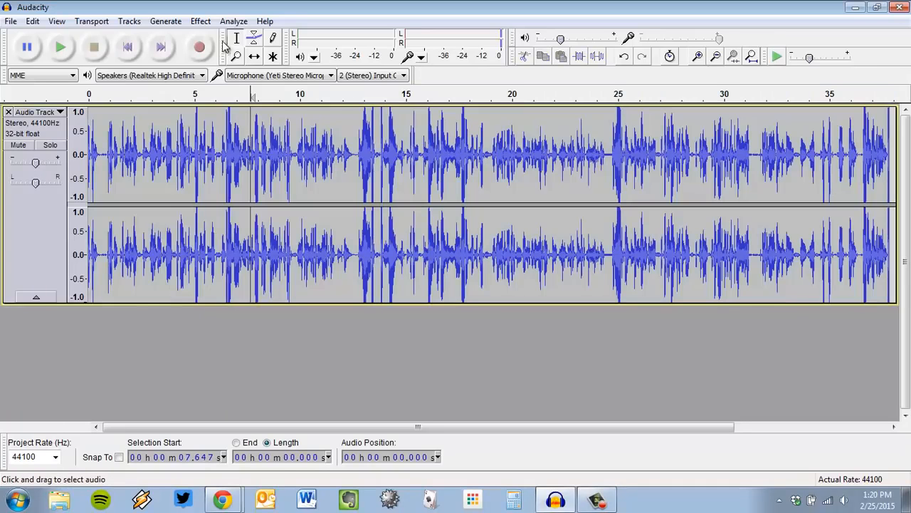
drag(253, 145, 439, 147)
drag(507, 145, 740, 143)
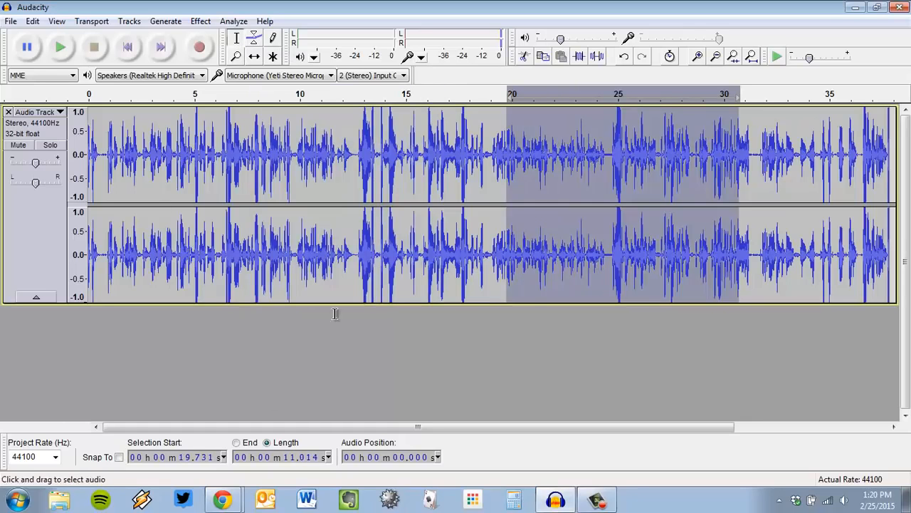
- Select the entire narration track and open the Compressor effect for it
click(30, 249)
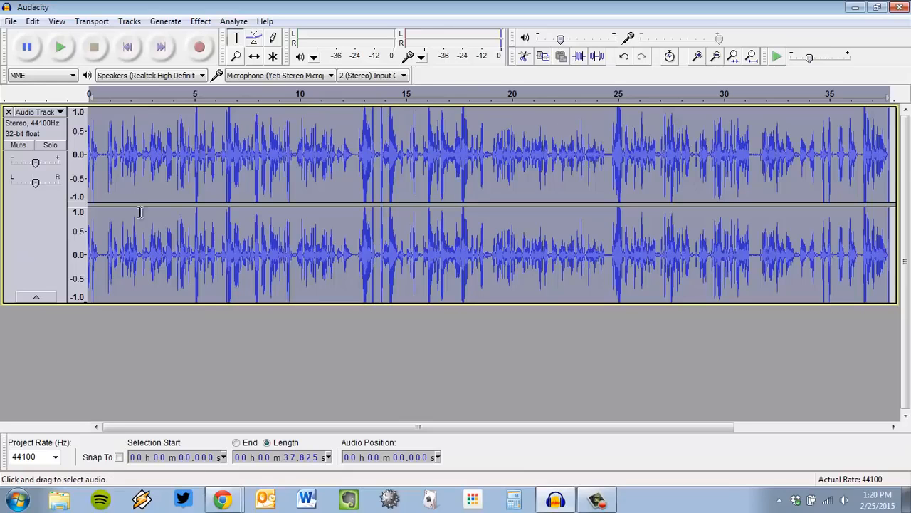
click(206, 22)
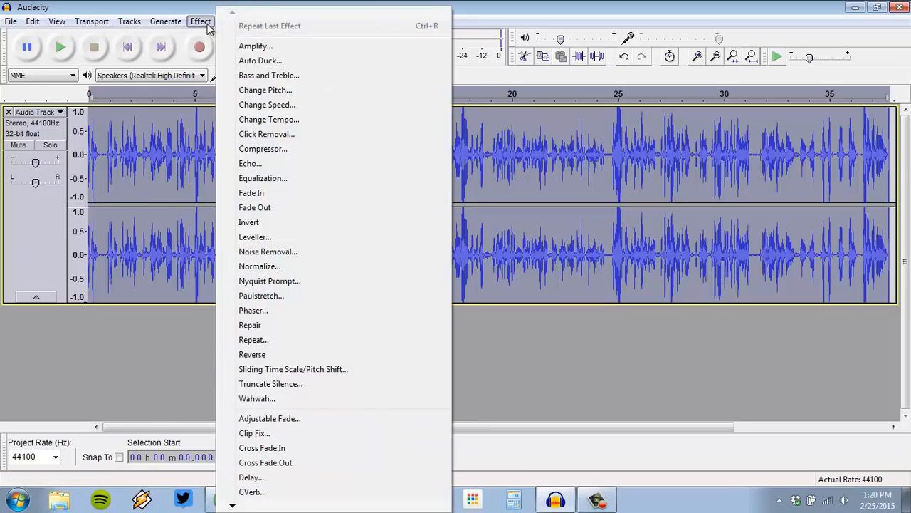
click(293, 158)
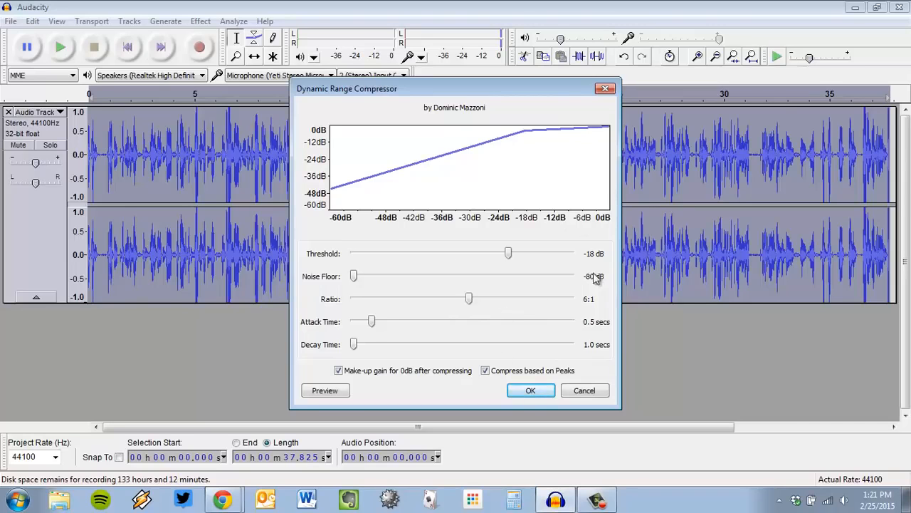
- Consult the narration-editing part of the manual in Chrome, and compress the narration in Audacity with a -18 dB threshold and 6:1 ratio
click(223, 500)
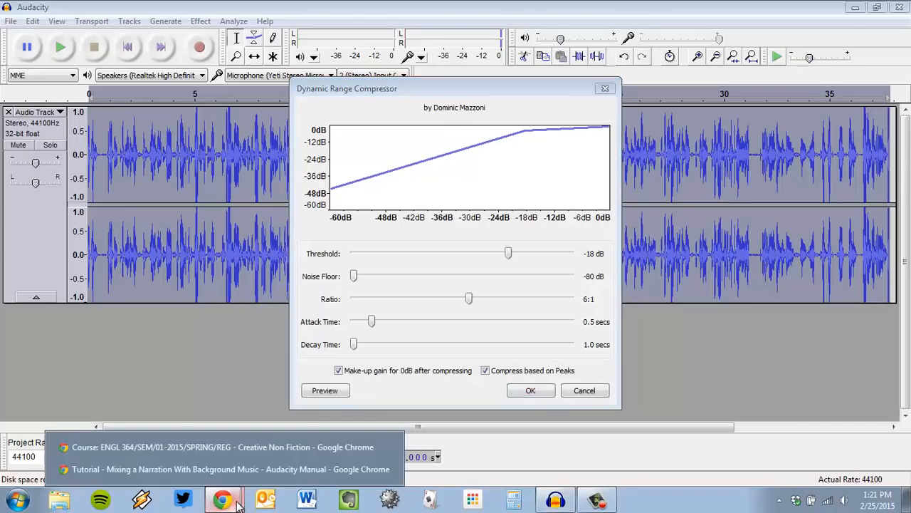
click(235, 469)
scroll(530, 256, down, 15)
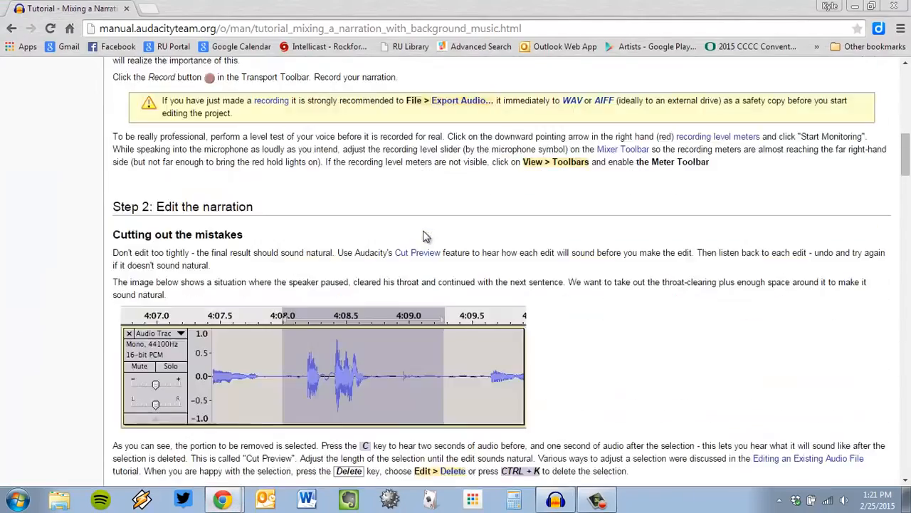
scroll(530, 255, down, 4)
key(alt+Tab)
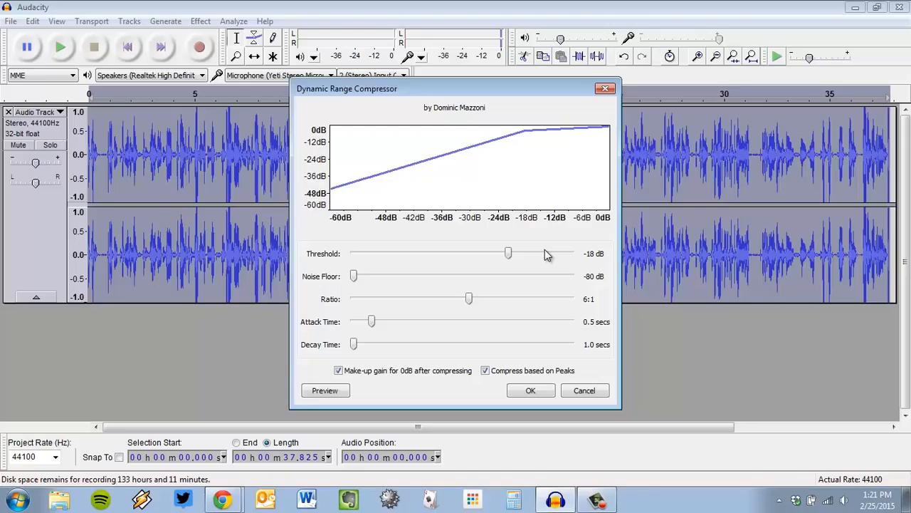
click(536, 390)
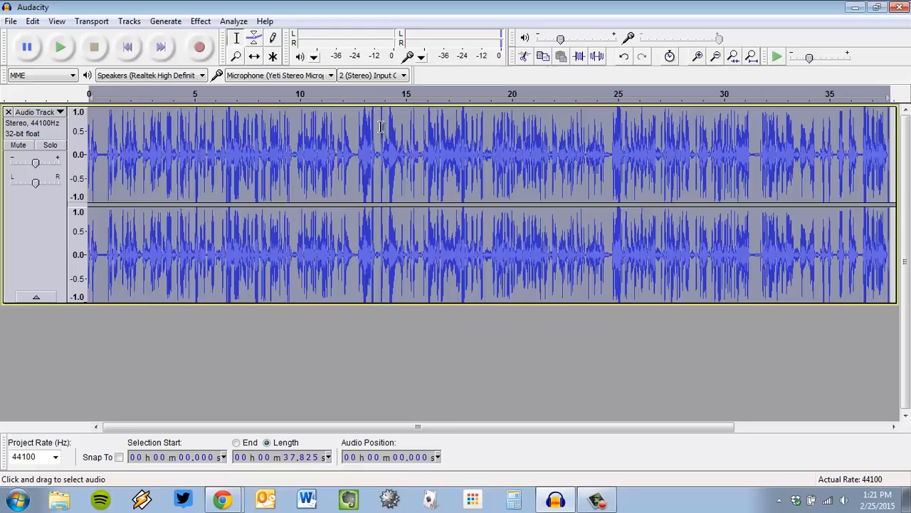
click(396, 142)
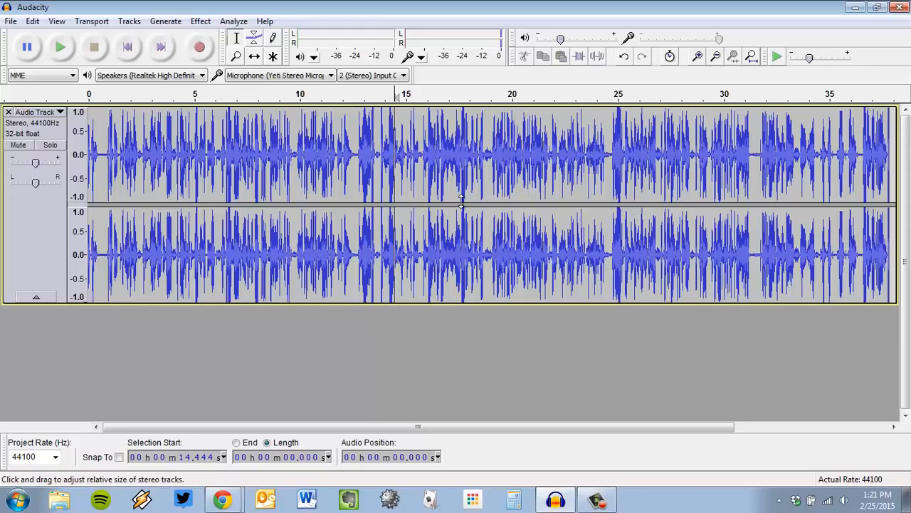
- Import the song 01 Vertigogo (Opening Theme) from the Music library in Windows Explorer as a second Audacity track
click(51, 503)
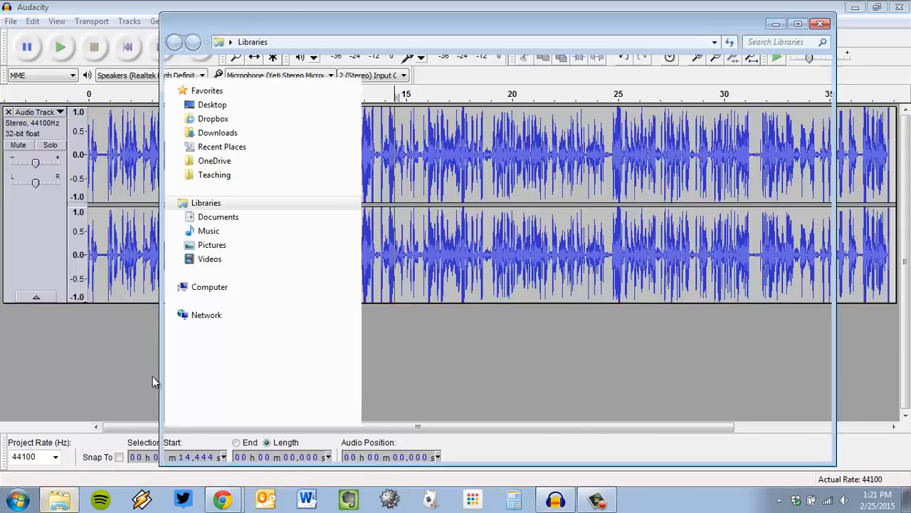
double_click(601, 132)
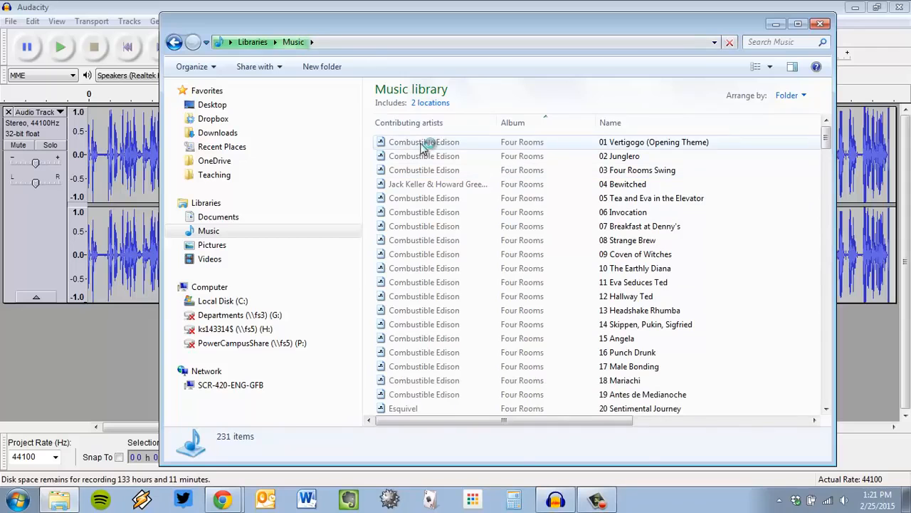
click(416, 143)
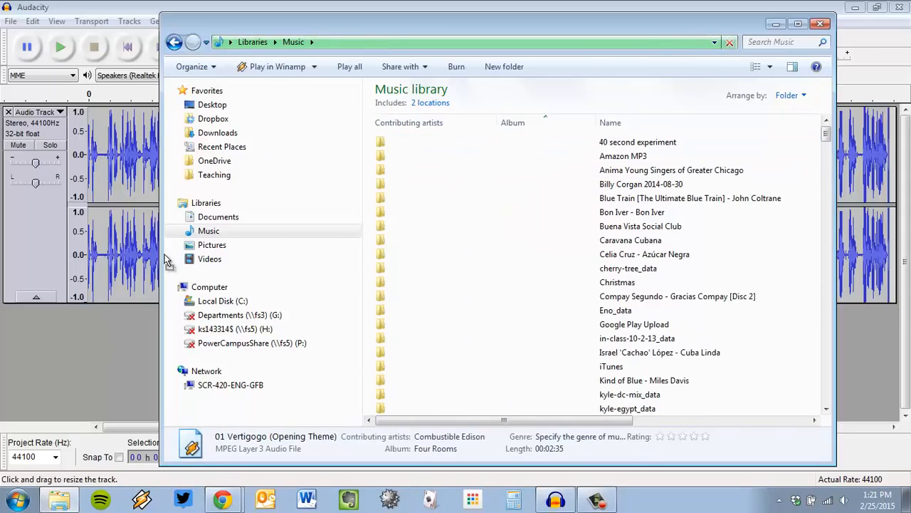
click(117, 5)
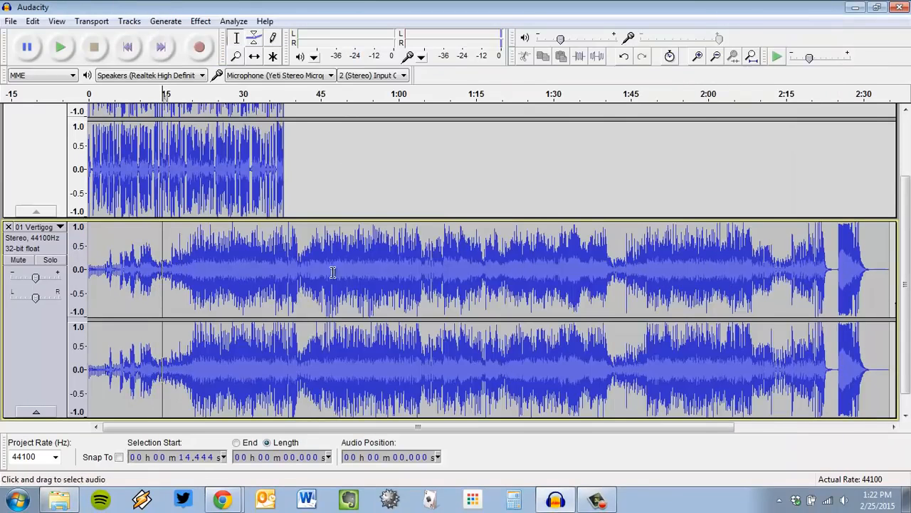
- Examine the narration and music tracks along the timeline, comparing their lengths, waveforms and where each one ends
scroll(199, 356, up, 3)
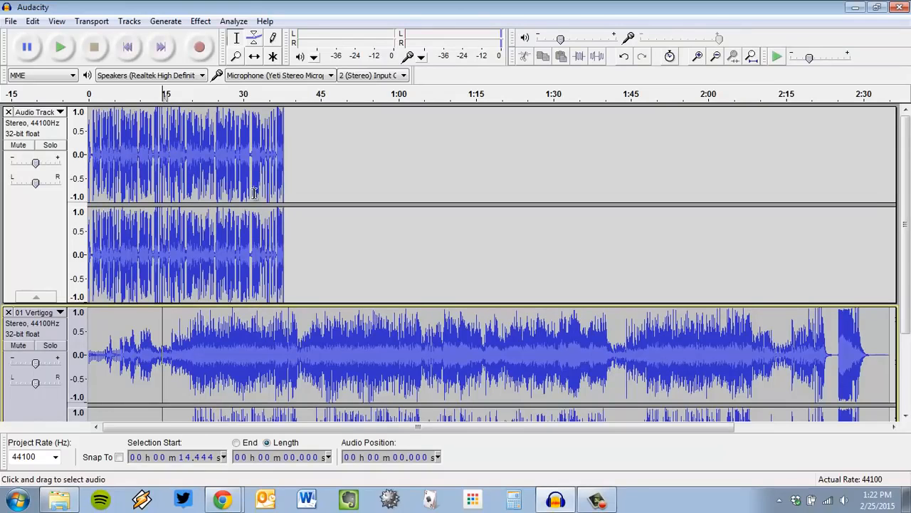
ctrl+scroll(254, 191, up, 4)
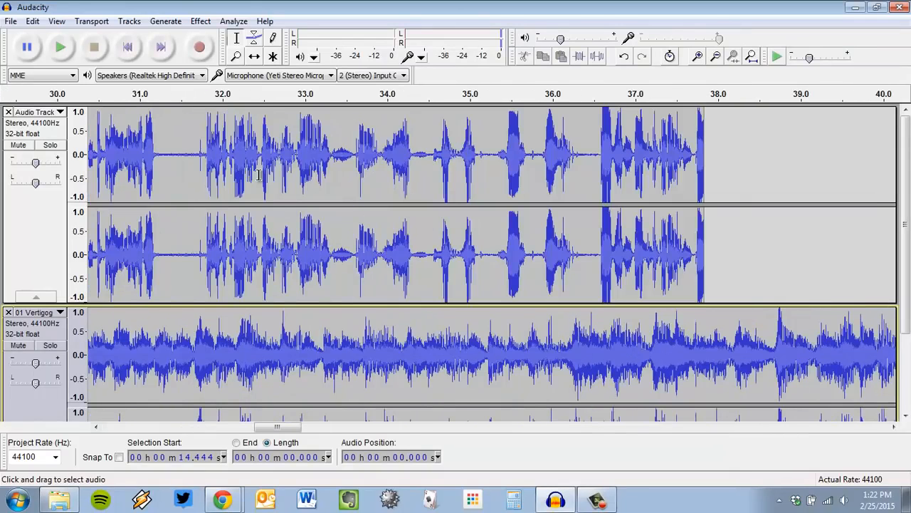
ctrl+scroll(274, 182, down, 3)
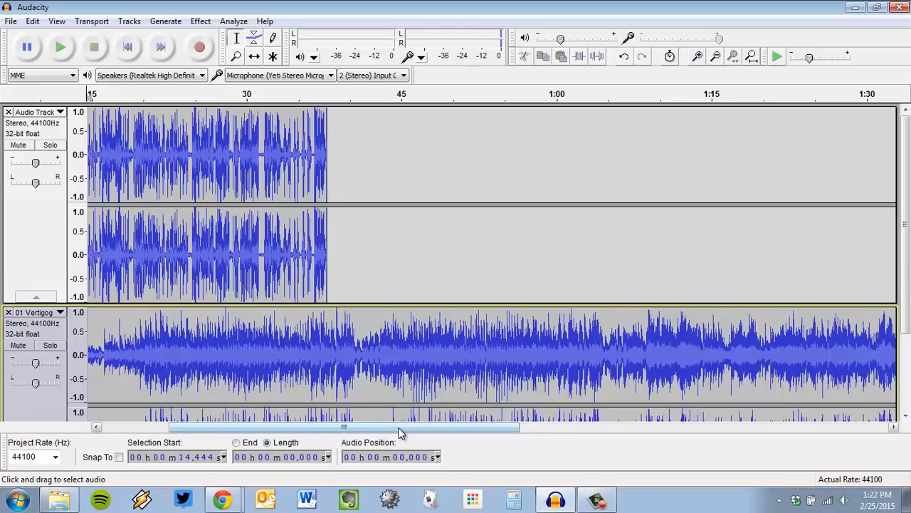
drag(349, 428, 284, 427)
scroll(452, 262, down, 3)
scroll(458, 287, up, 3)
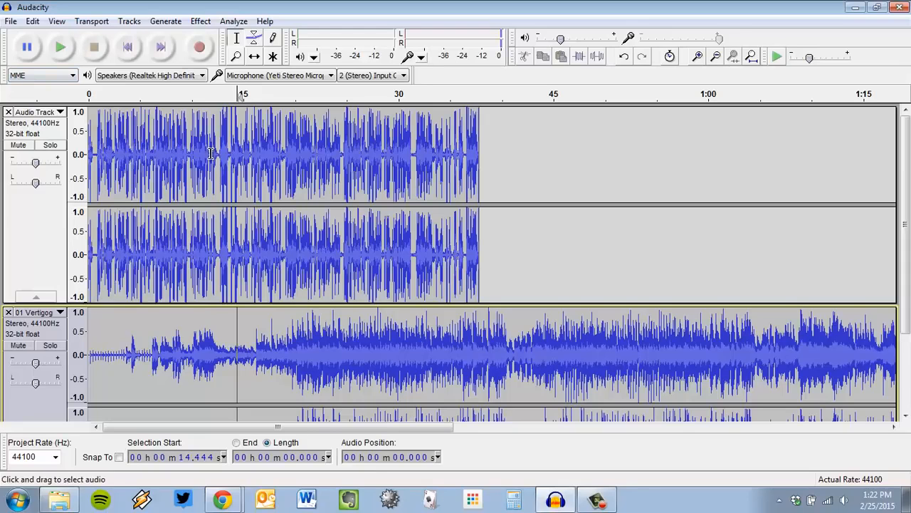
scroll(169, 203, down, 3)
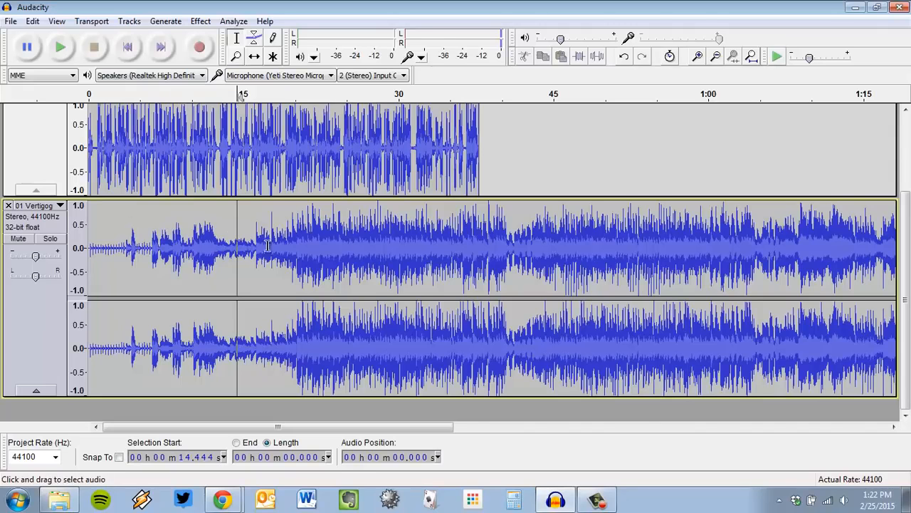
key(ctrl+3)
key(ctrl+3)
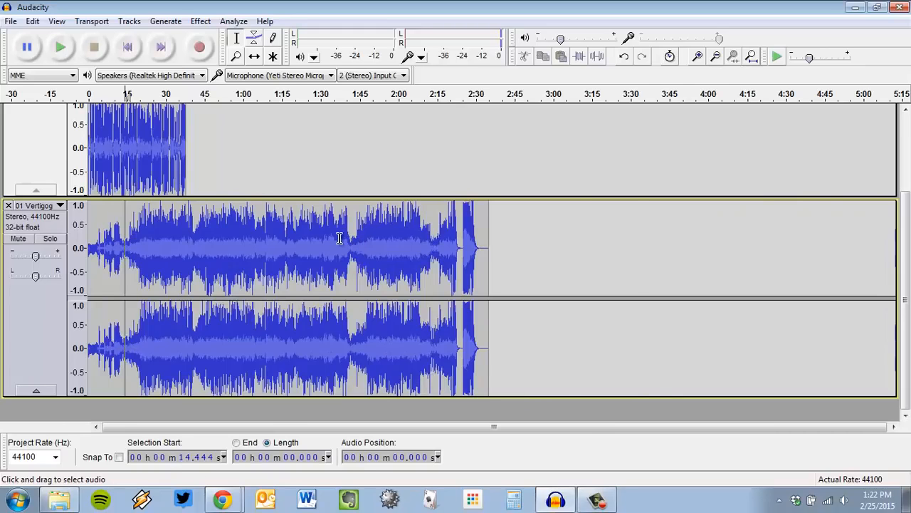
scroll(338, 238, up, 2)
scroll(335, 242, down, 3)
scroll(329, 246, up, 3)
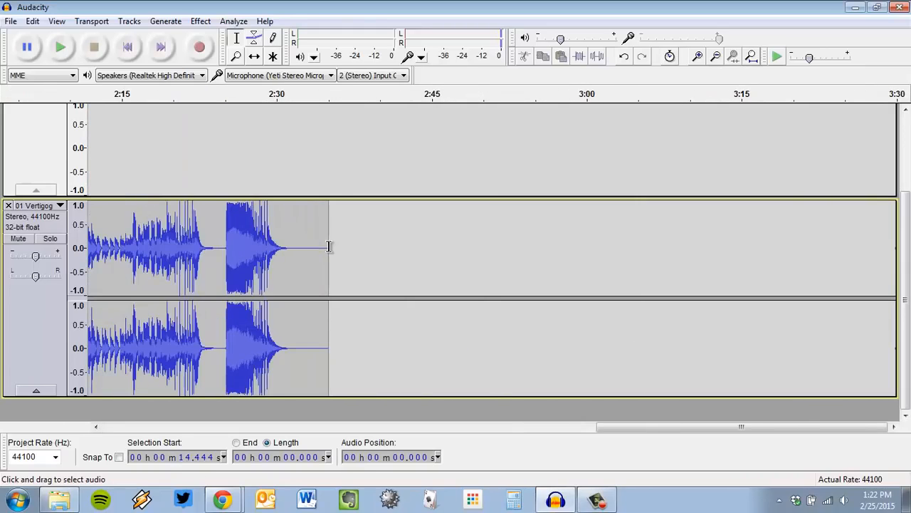
drag(602, 427, 213, 430)
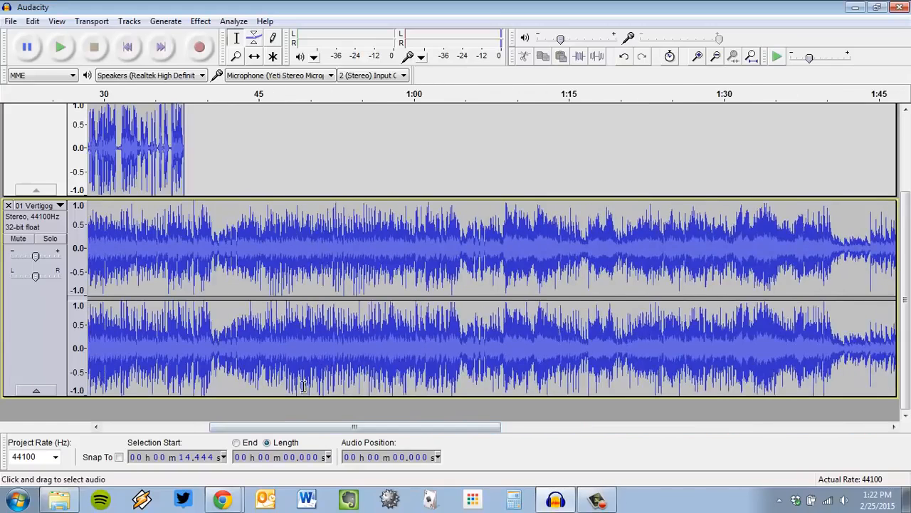
- Delete the part of the music track that runs past the end of the narration, from about 37.8 s onward
scroll(303, 385, down, 3)
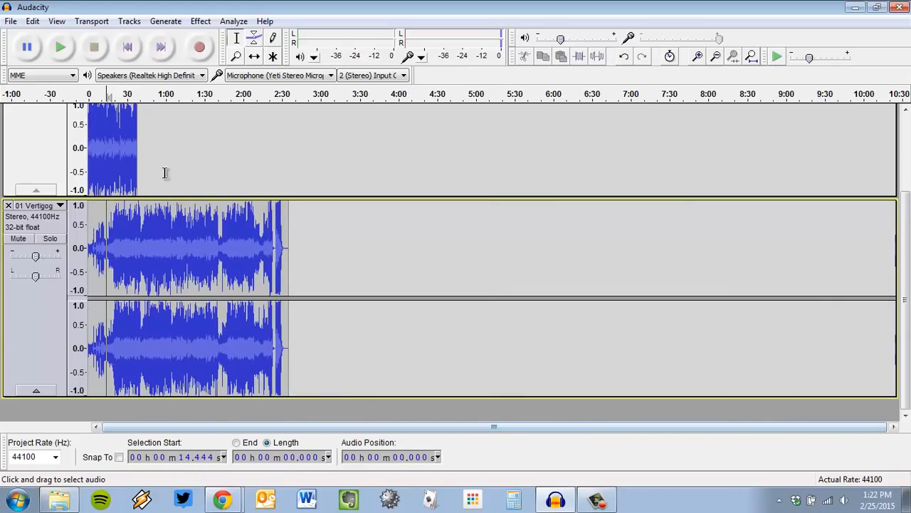
scroll(141, 225, up, 3)
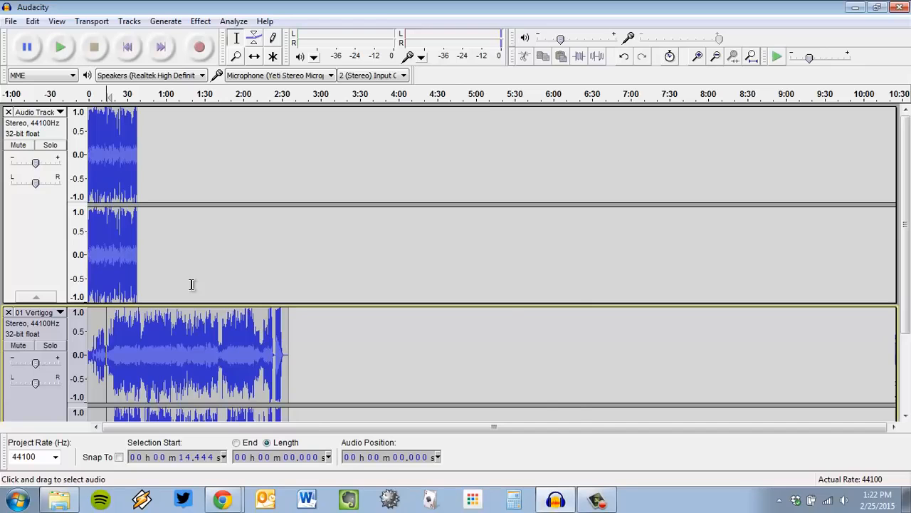
scroll(193, 285, up, 2)
drag(412, 428, 116, 428)
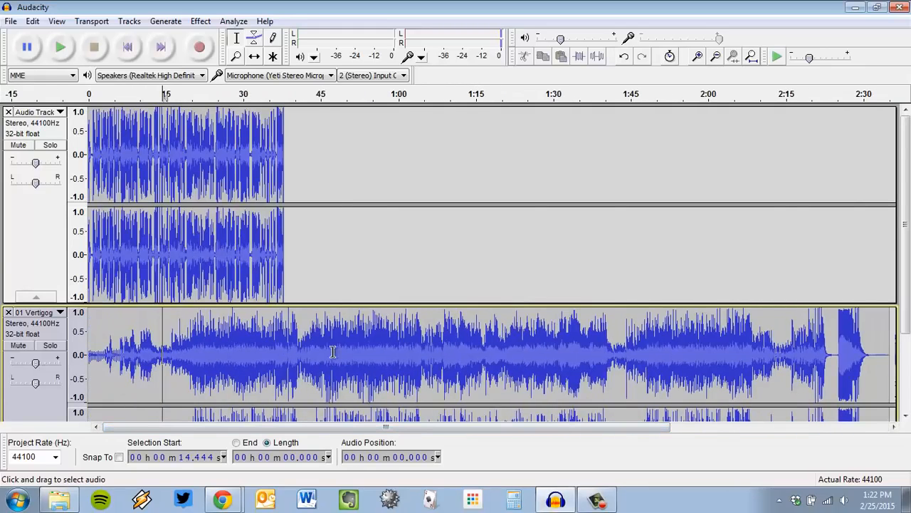
scroll(335, 351, down, 3)
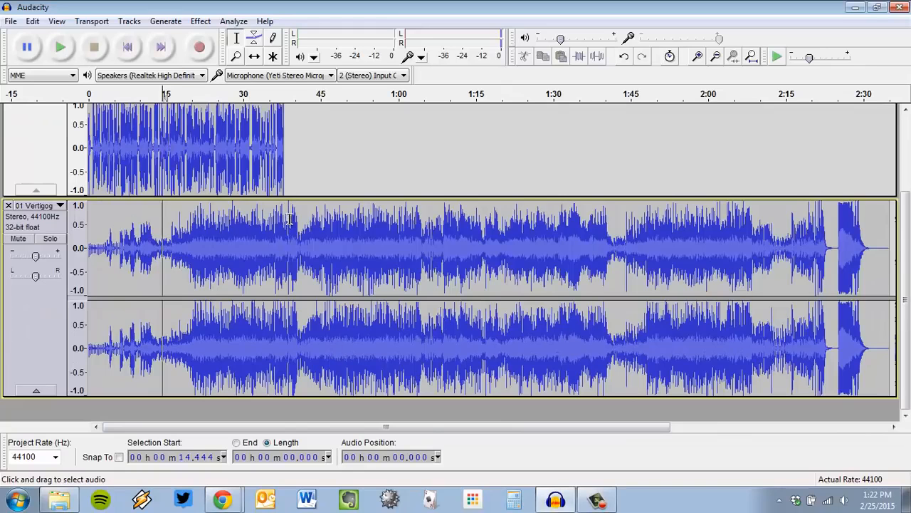
mouse_move(284, 219)
mouse_down()
mouse_move(817, 225)
mouse_move(867, 233)
mouse_up()
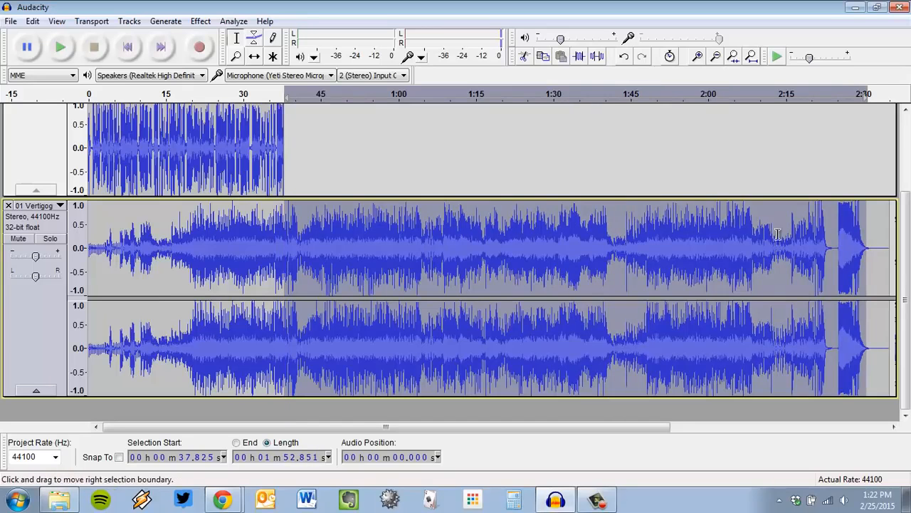
click(699, 236)
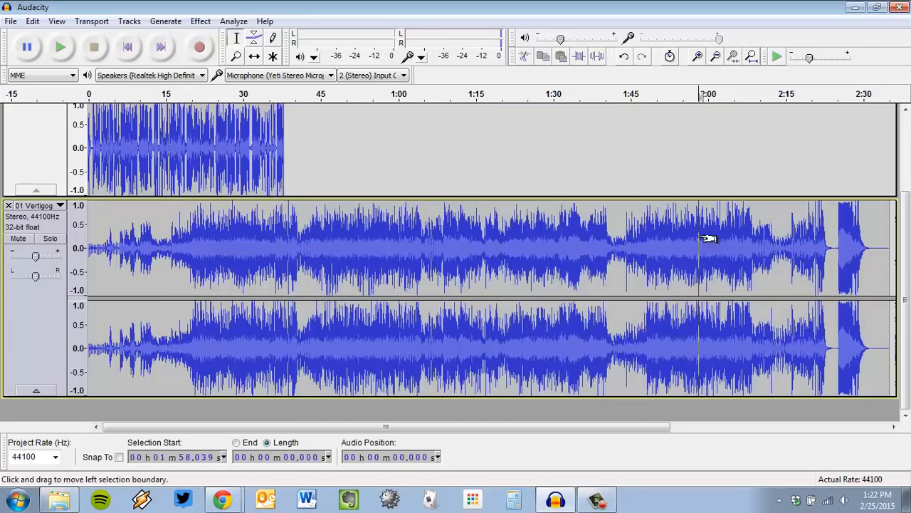
click(237, 39)
click(284, 231)
drag(390, 233, 903, 256)
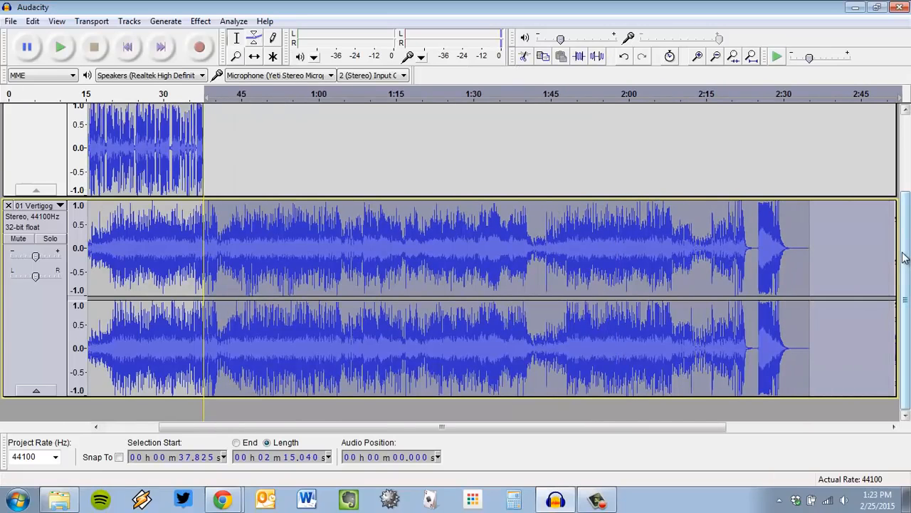
key(Delete)
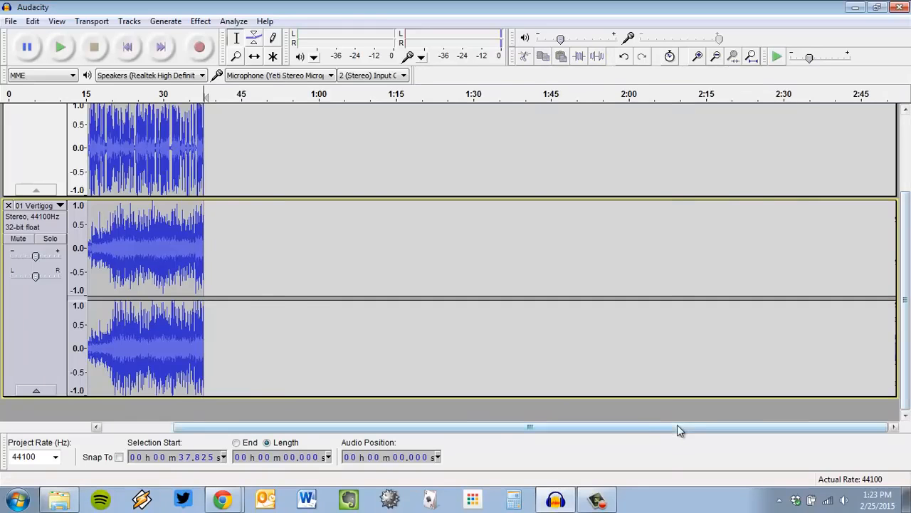
drag(677, 426, 472, 412)
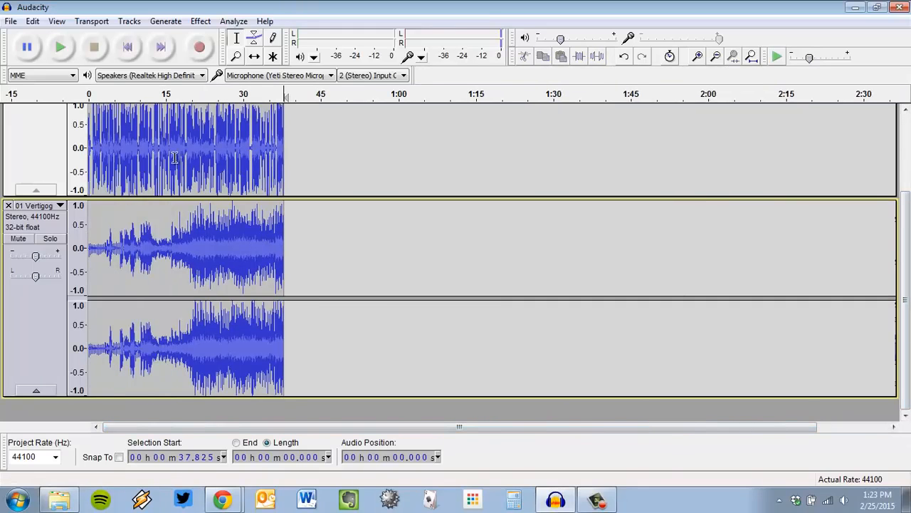
- Delete about 3.1 s of the narration, starting at about 15.7 s
ctrl+scroll(295, 286, up, 1)
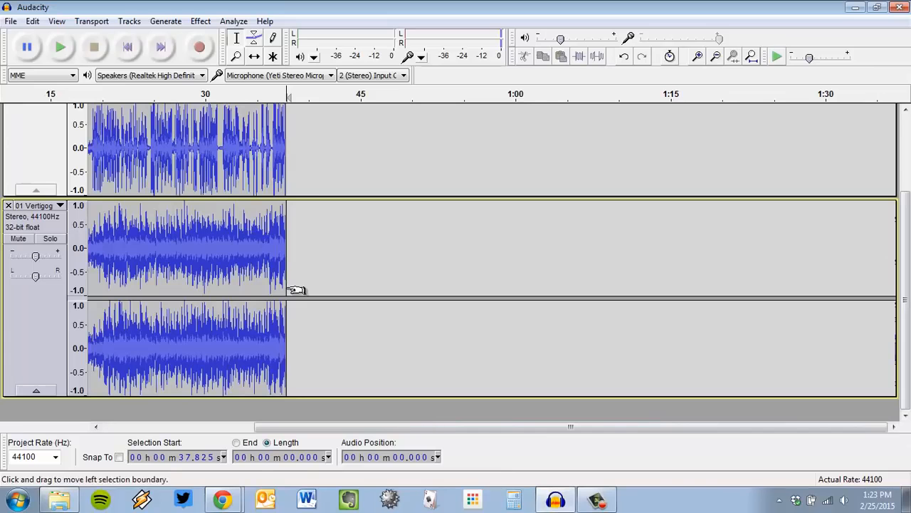
drag(539, 427, 240, 432)
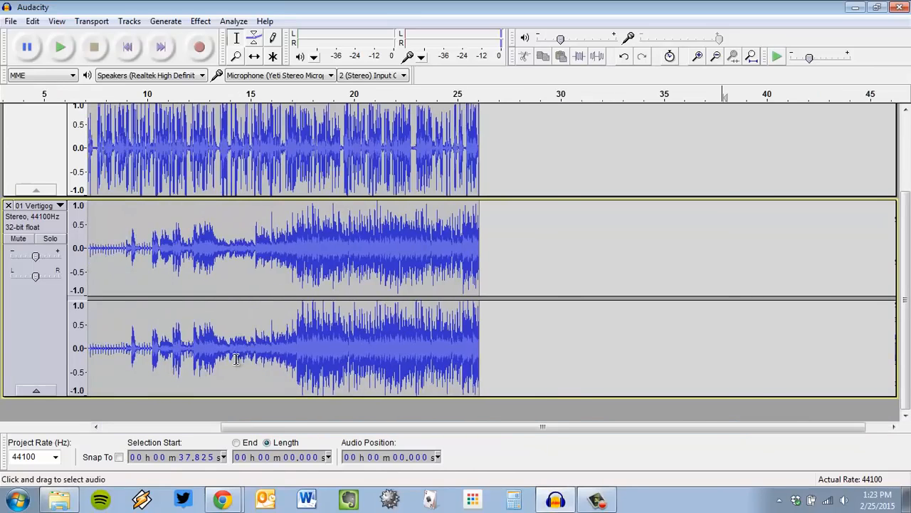
ctrl+scroll(241, 349, up, 1)
ctrl+scroll(250, 316, up, 1)
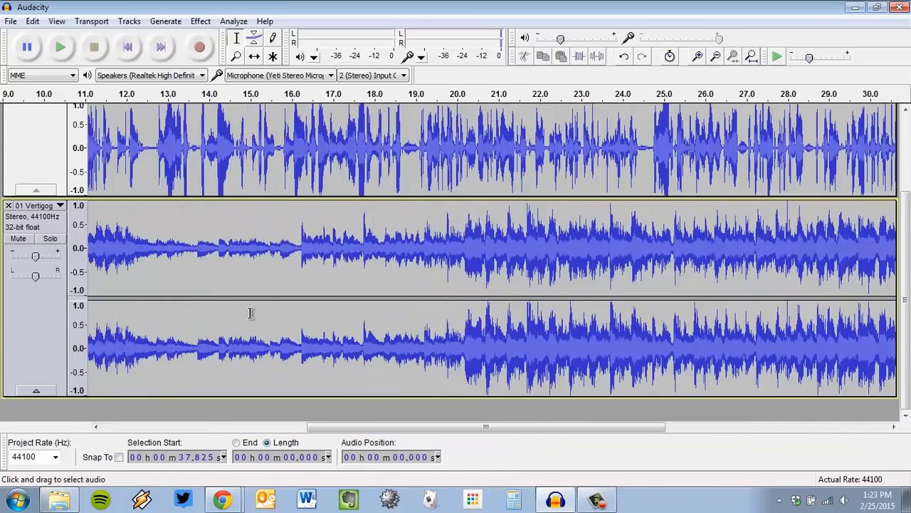
scroll(434, 334, up, 3)
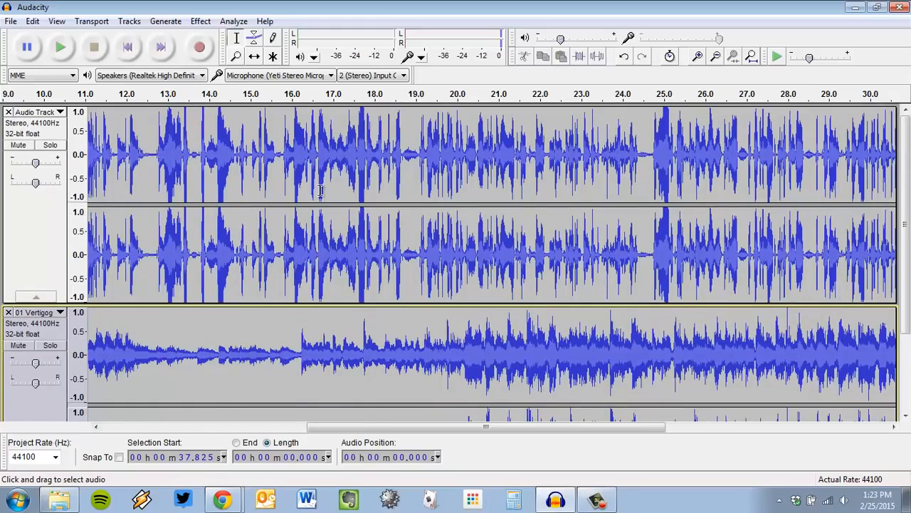
scroll(365, 367, down, 3)
scroll(384, 342, up, 3)
click(469, 161)
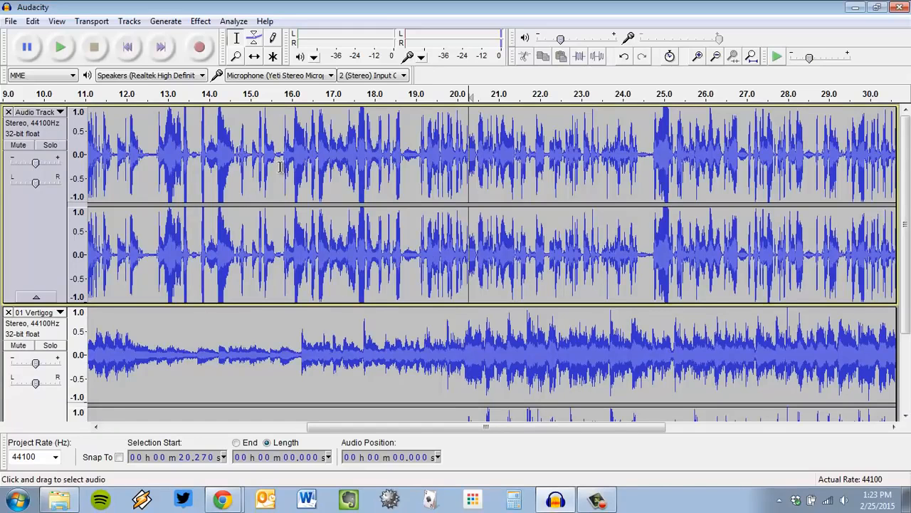
drag(279, 166, 406, 162)
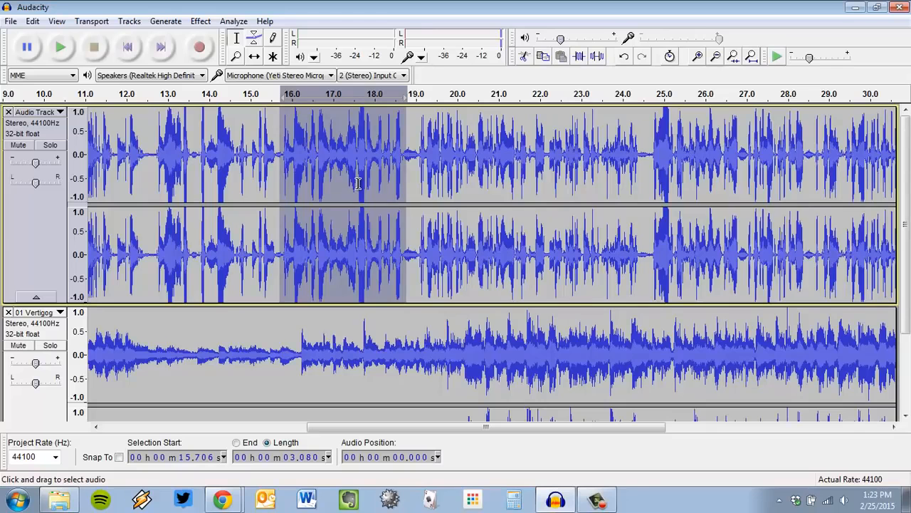
key(Delete)
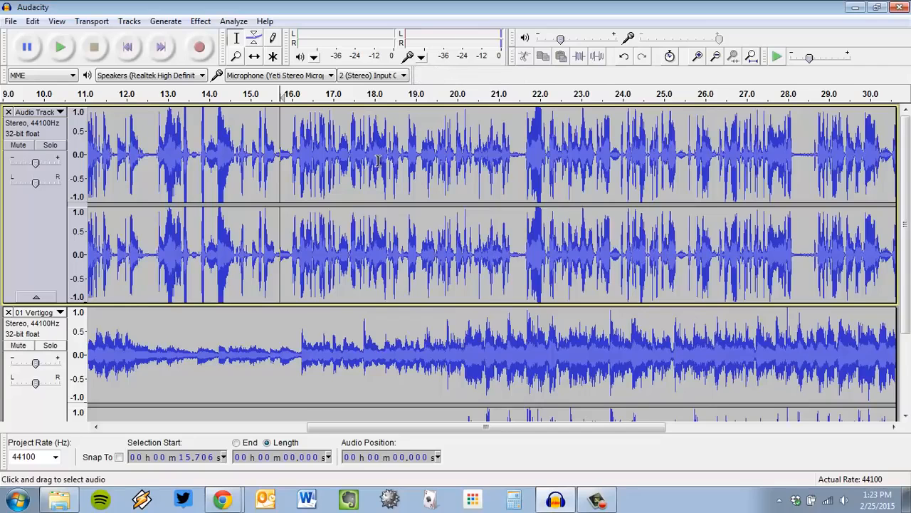
- Split the narration clip at about 20.3 s, near the point where the music grows louder
scroll(378, 160, down, 3)
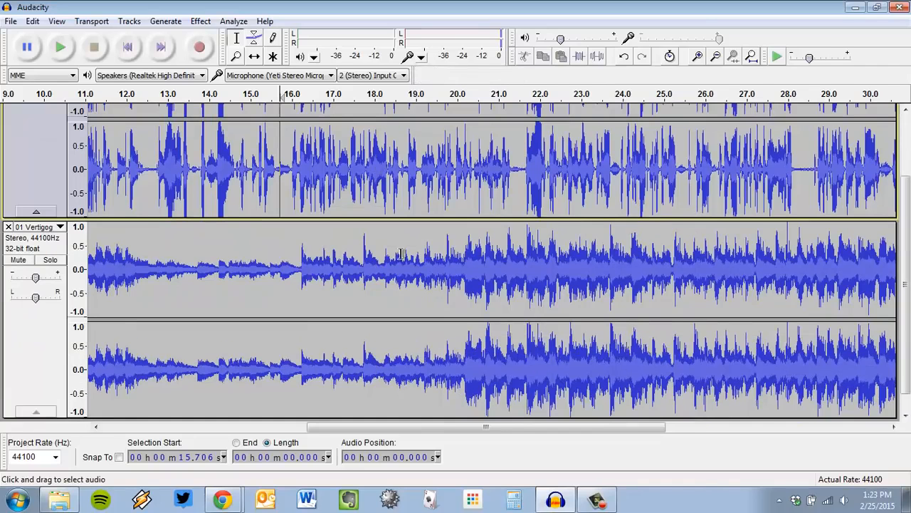
click(467, 272)
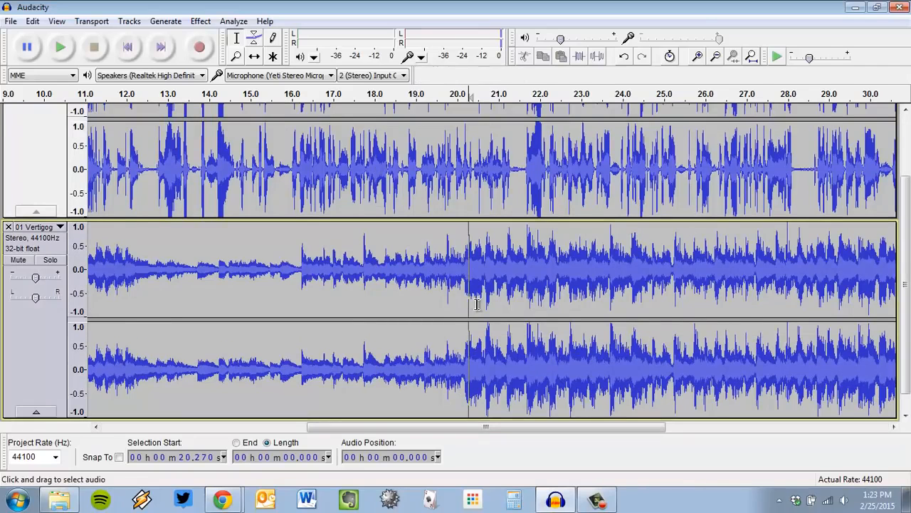
scroll(477, 304, up, 2)
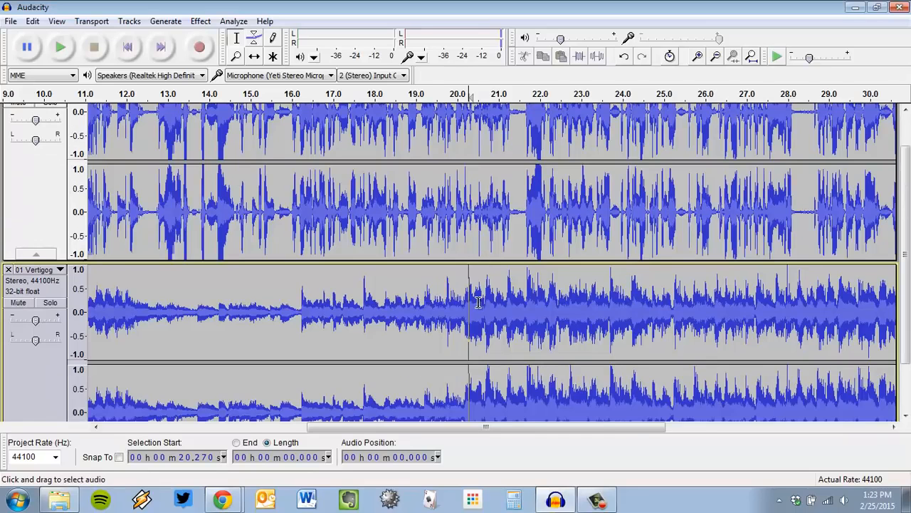
scroll(478, 302, up, 2)
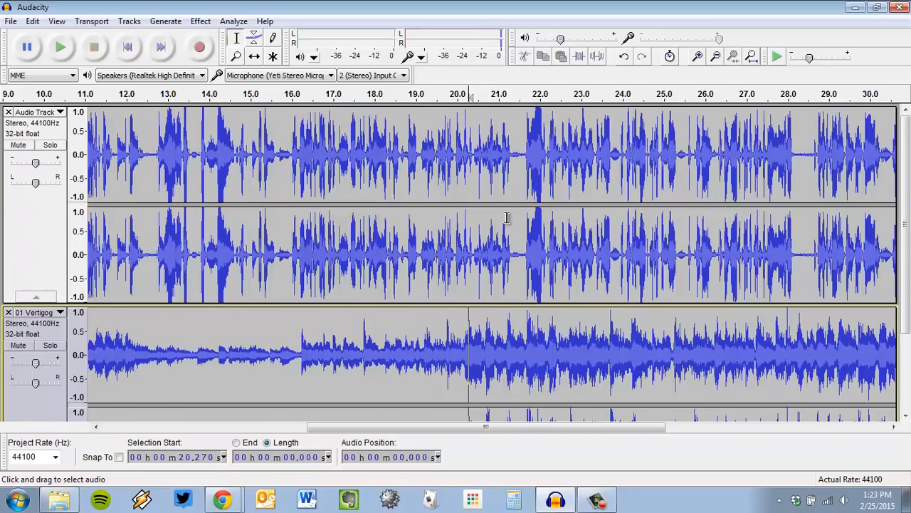
click(466, 134)
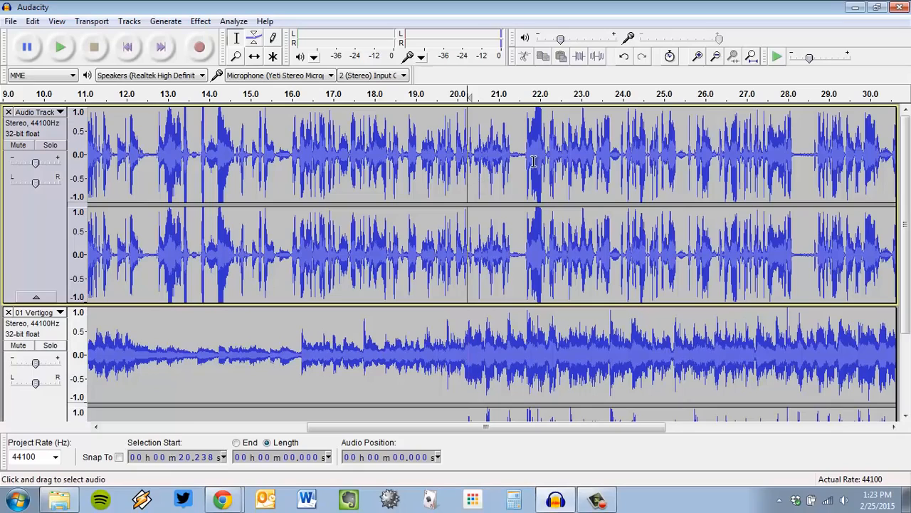
click(471, 214)
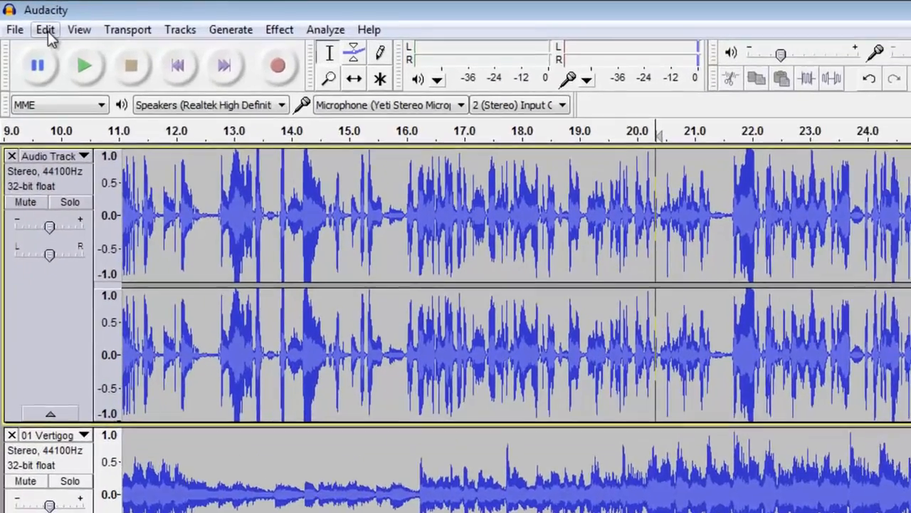
click(33, 20)
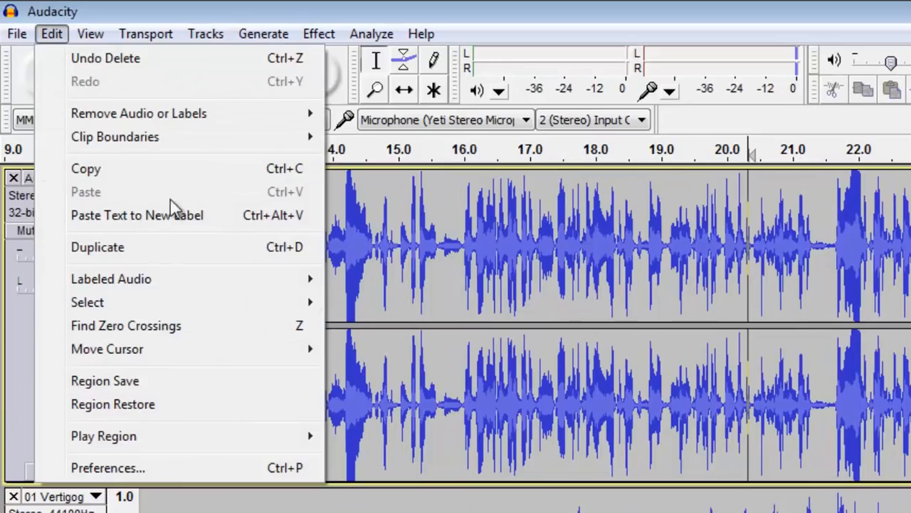
mouse_move(179, 152)
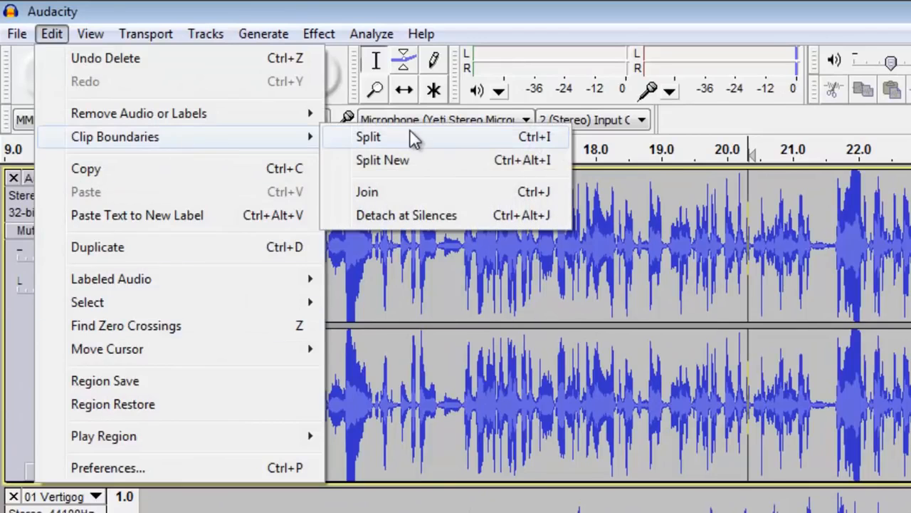
click(472, 131)
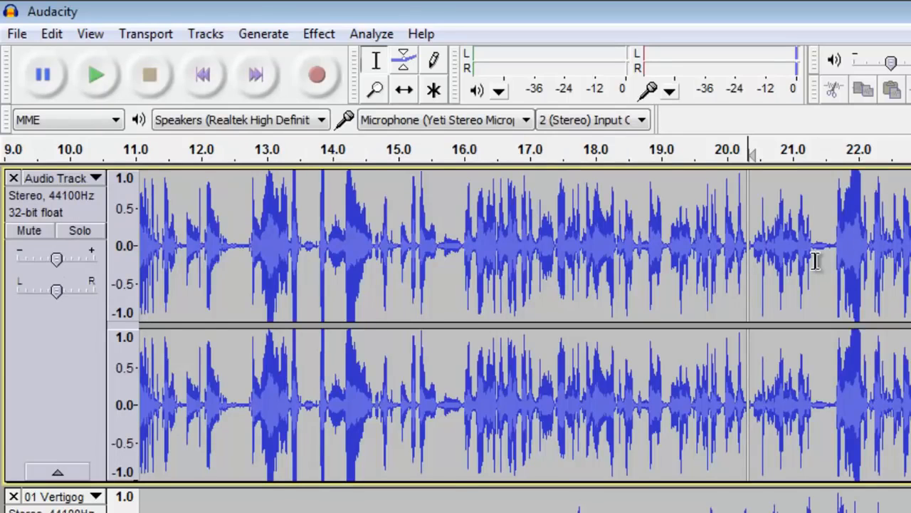
- Shift the music clip about 8 s later along the timeline with the Time Shift Tool
ctrl+scroll(816, 262, up, 2)
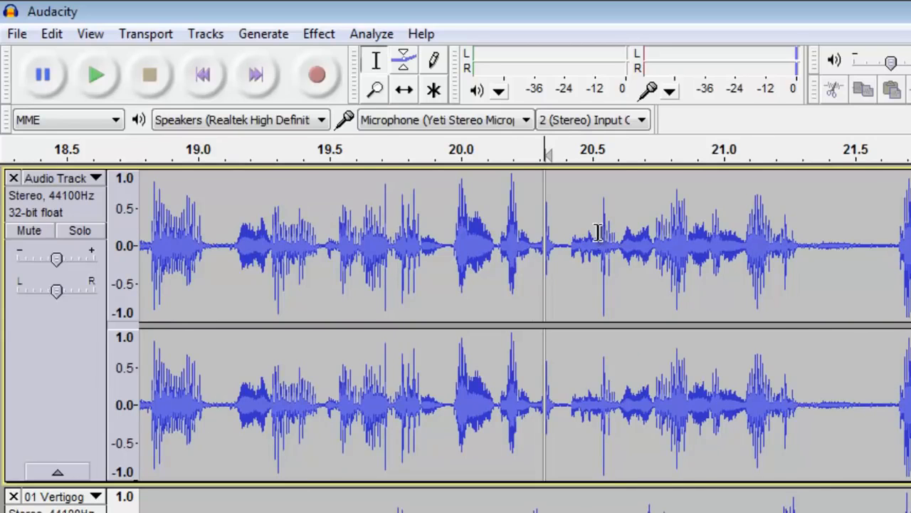
click(404, 91)
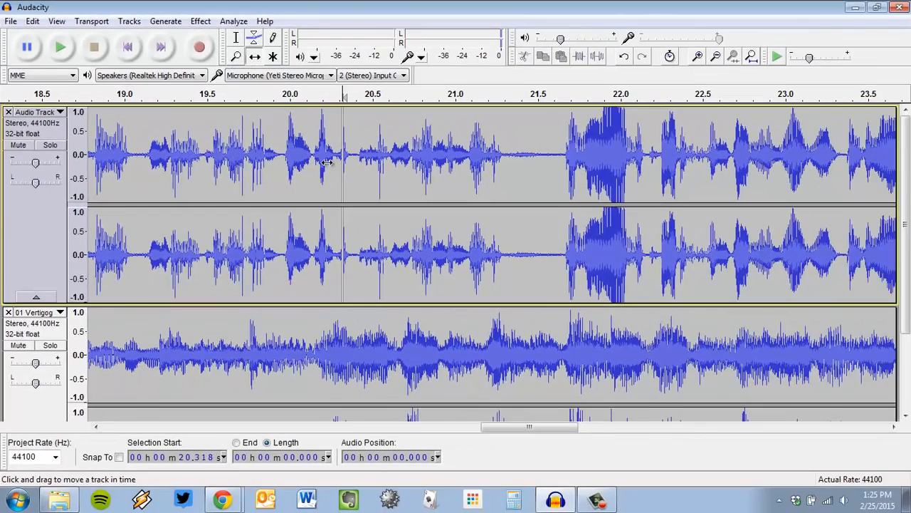
scroll(327, 162, down, 3)
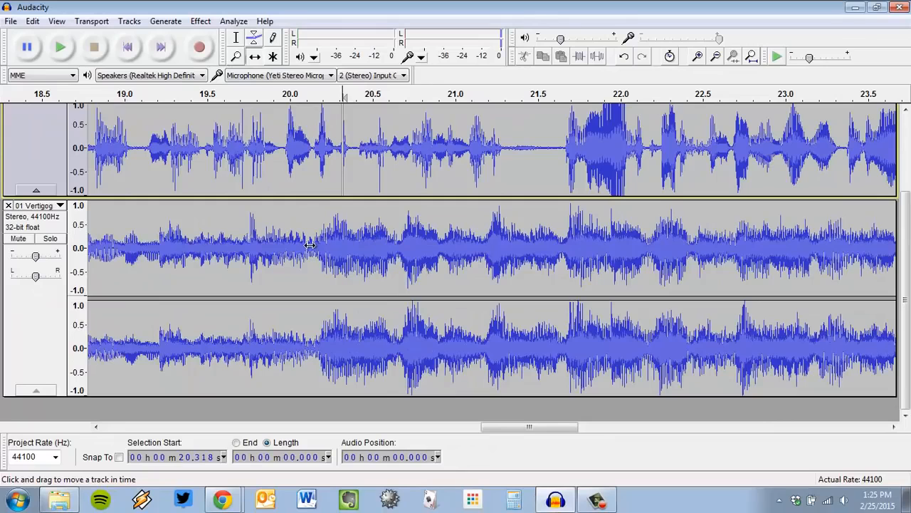
drag(365, 258, 480, 249)
scroll(424, 249, down, 2)
click(236, 39)
drag(292, 270, 666, 271)
click(402, 267)
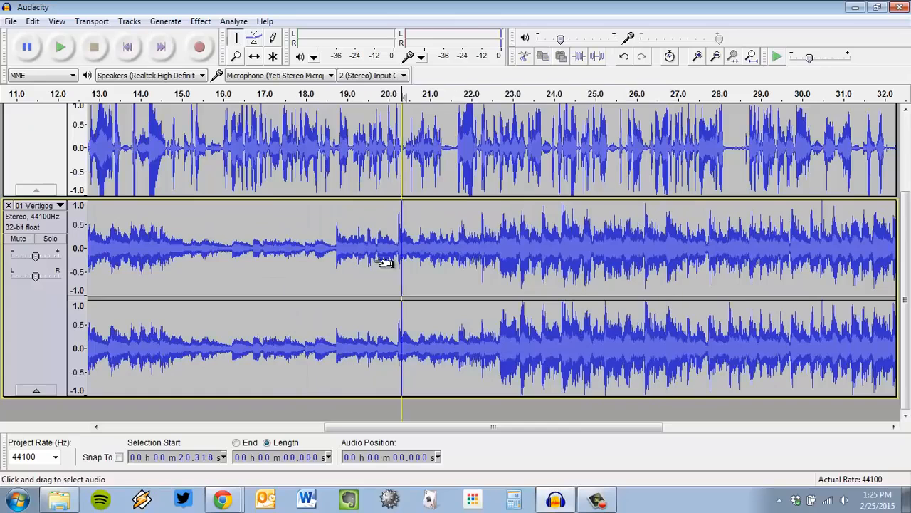
click(254, 56)
drag(314, 259, 521, 242)
scroll(503, 123, up, 3)
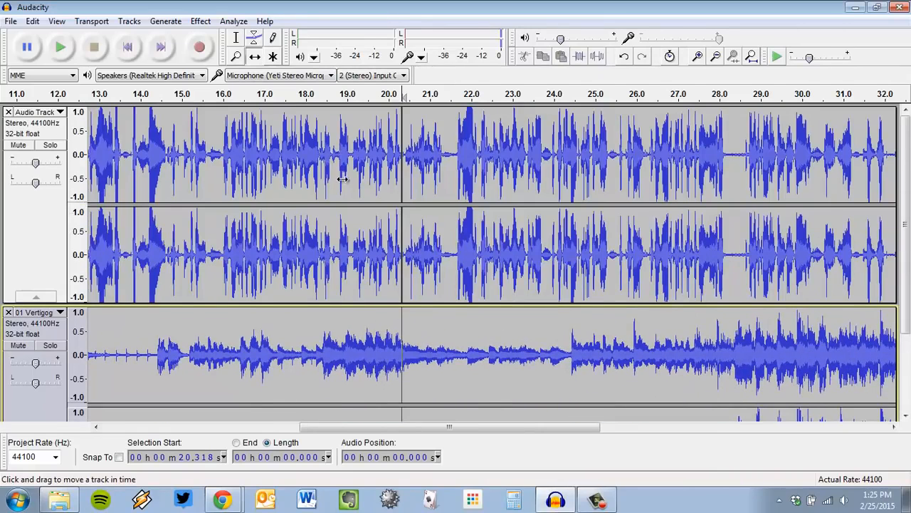
- Move the two narration clips apart so the first ends at about 20.6 s and the second starts at about 23.3 s
drag(472, 161, 616, 167)
drag(552, 171, 596, 172)
drag(354, 146, 334, 168)
scroll(481, 245, down, 2)
scroll(466, 246, up, 2)
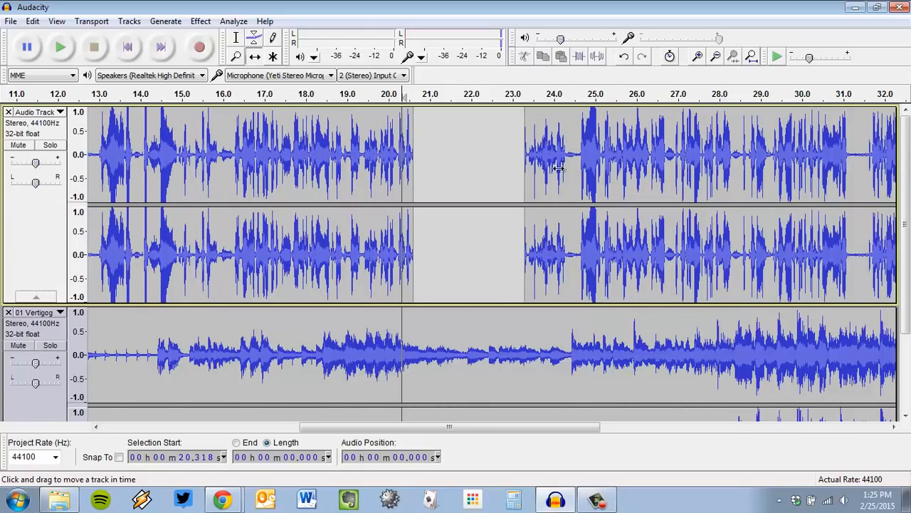
- Shift the music clip another 2.5 s or so later relative to the separated narration clips
drag(350, 343, 454, 339)
scroll(437, 330, down, 2)
scroll(438, 330, up, 2)
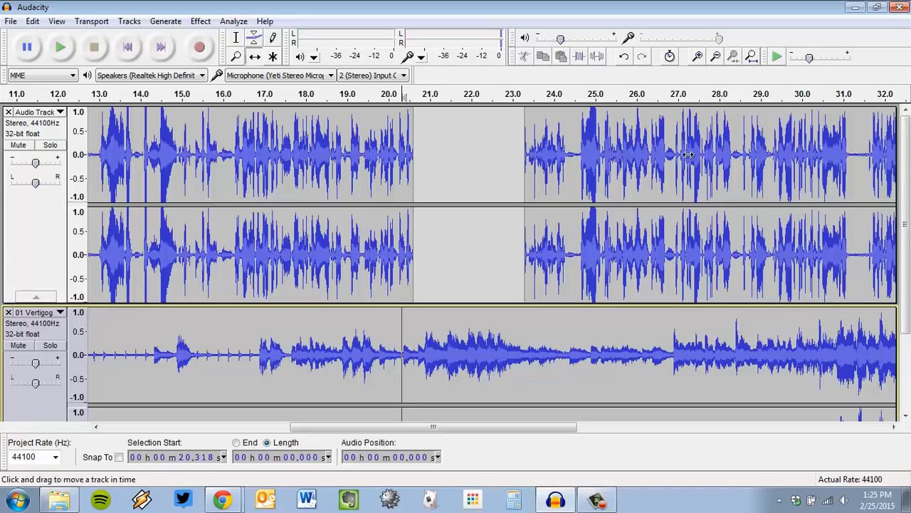
scroll(664, 179, down, 2)
scroll(617, 255, up, 2)
click(33, 20)
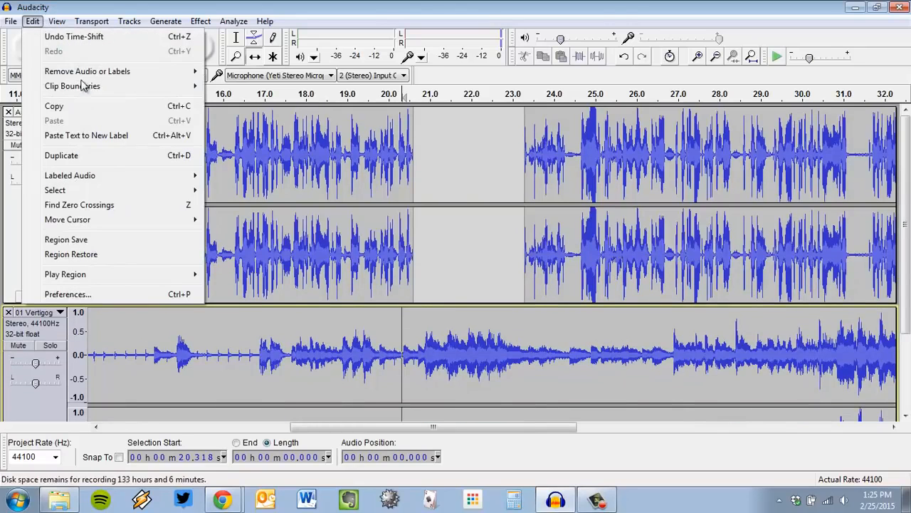
mouse_move(85, 86)
click(261, 97)
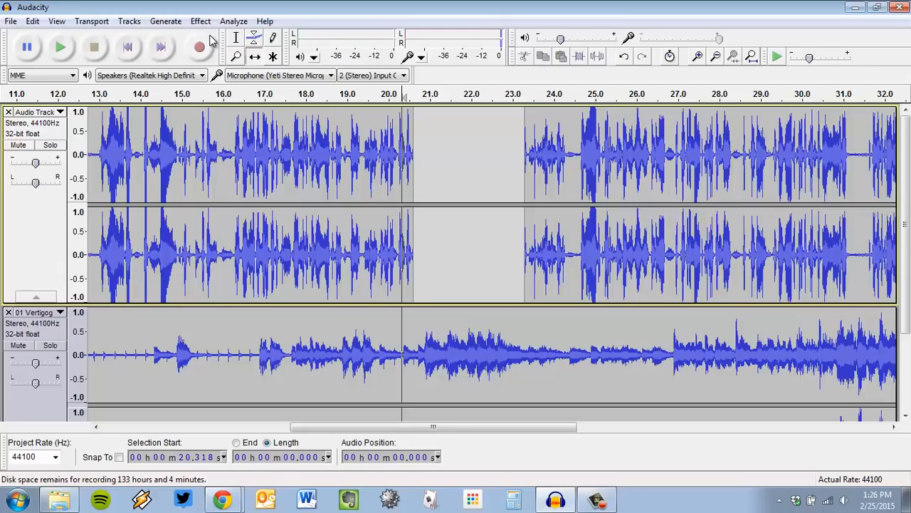
drag(531, 428, 632, 413)
scroll(689, 346, down, 2)
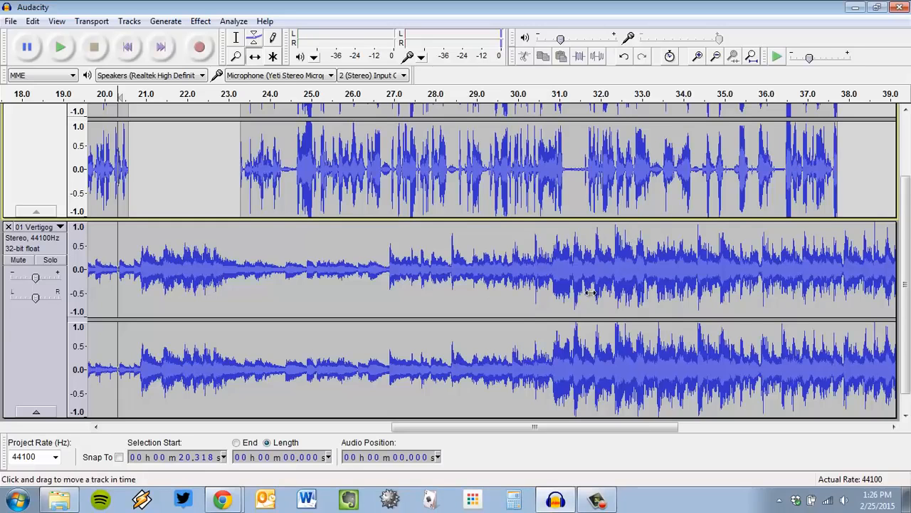
- Use the Envelope Tool to lower the music under the first narration clip to about 0.5, rising from 20.0 s to full level by 20.5 s
scroll(591, 292, up, 2)
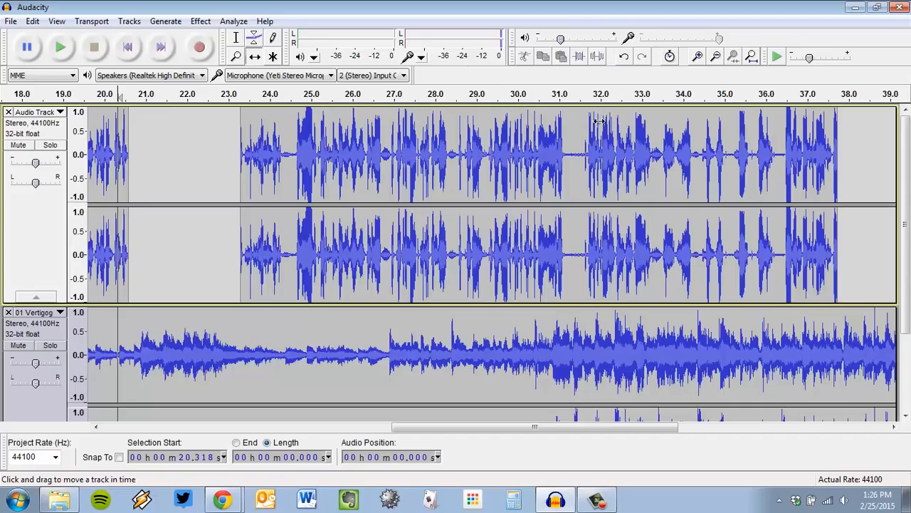
scroll(615, 225, down, 2)
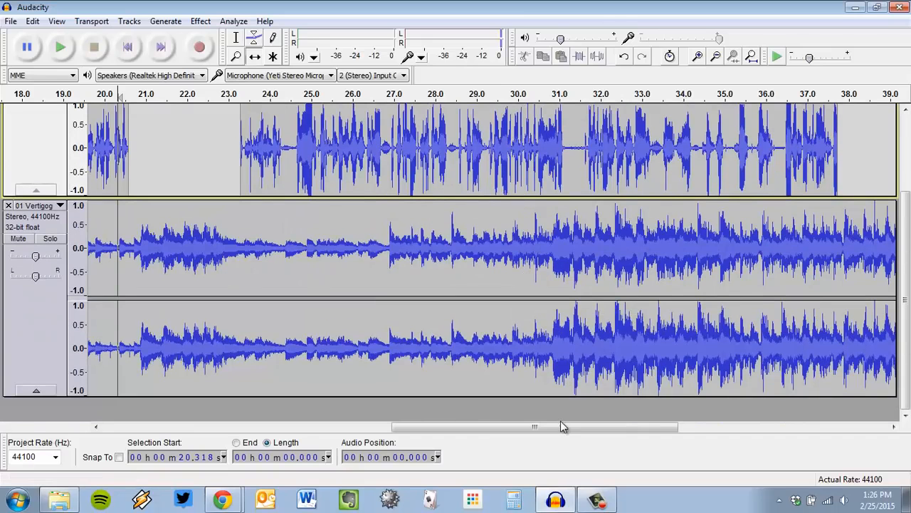
drag(562, 423, 440, 440)
scroll(304, 328, up, 2)
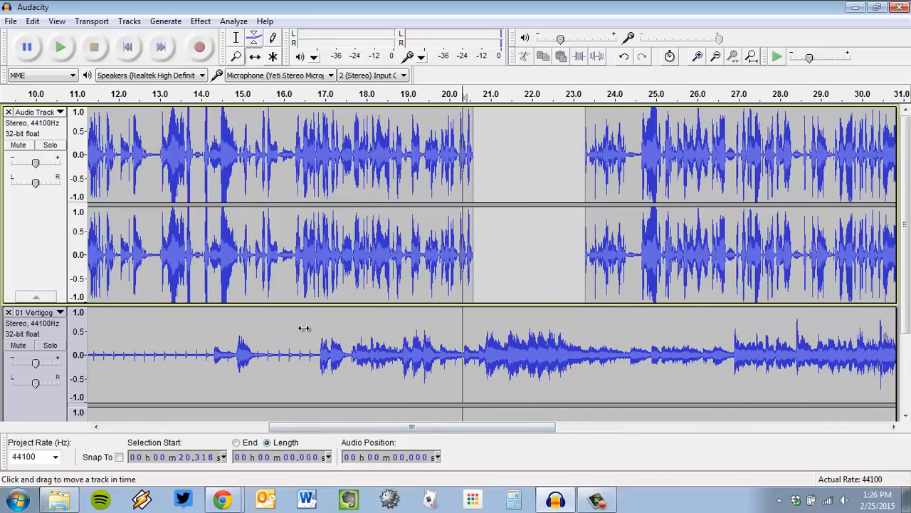
click(255, 41)
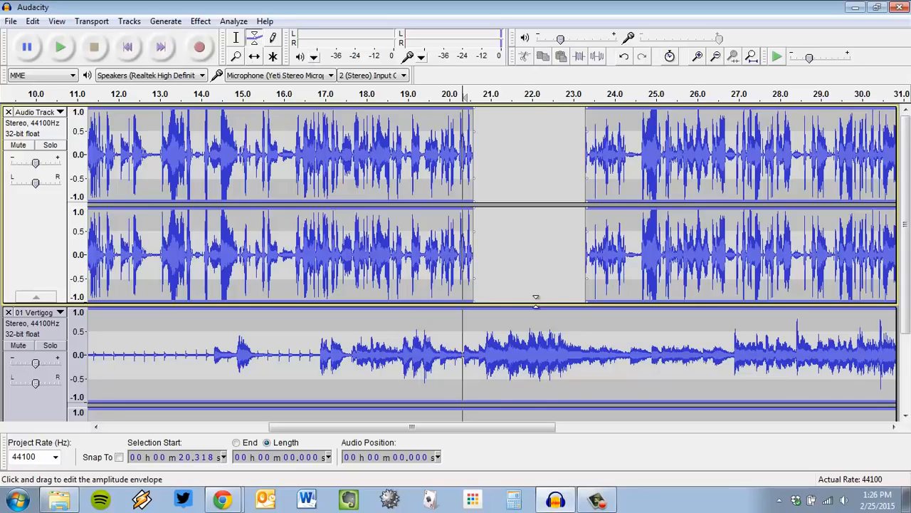
scroll(689, 308, down, 3)
scroll(738, 301, up, 3)
scroll(516, 287, down, 3)
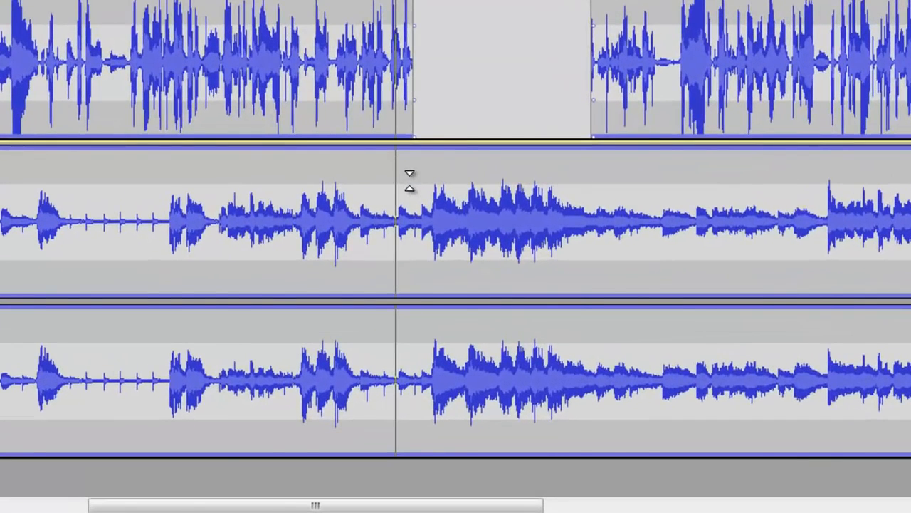
click(472, 223)
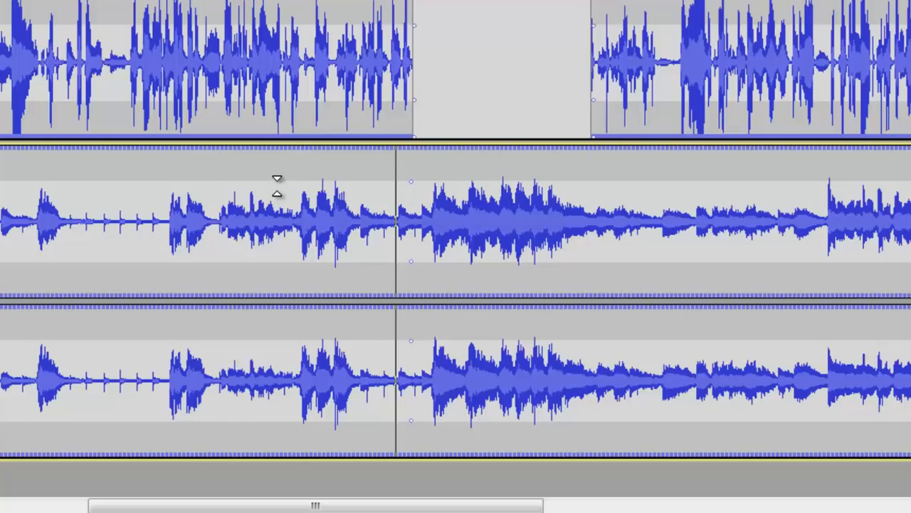
drag(288, 176, 372, 218)
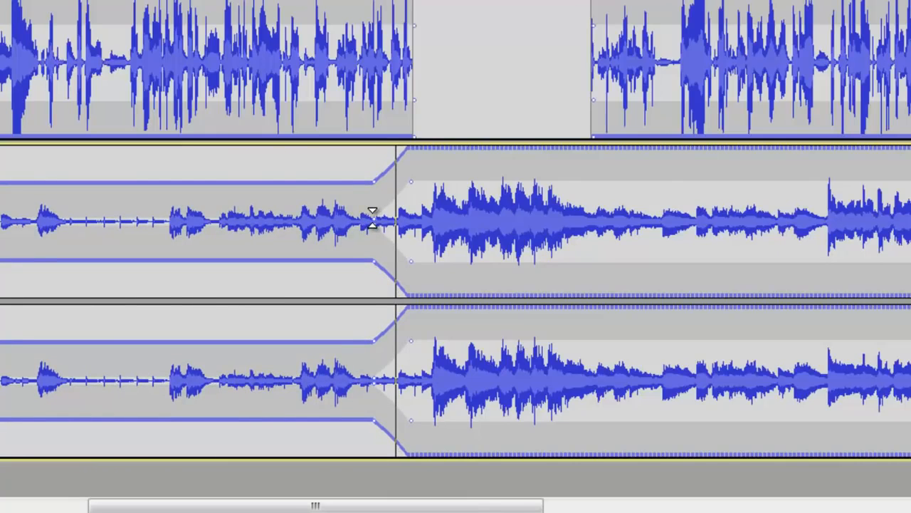
- Hold the music at full volume in the gap between the narration clips with envelope points near 21.0 s and 23.2 s
click(598, 173)
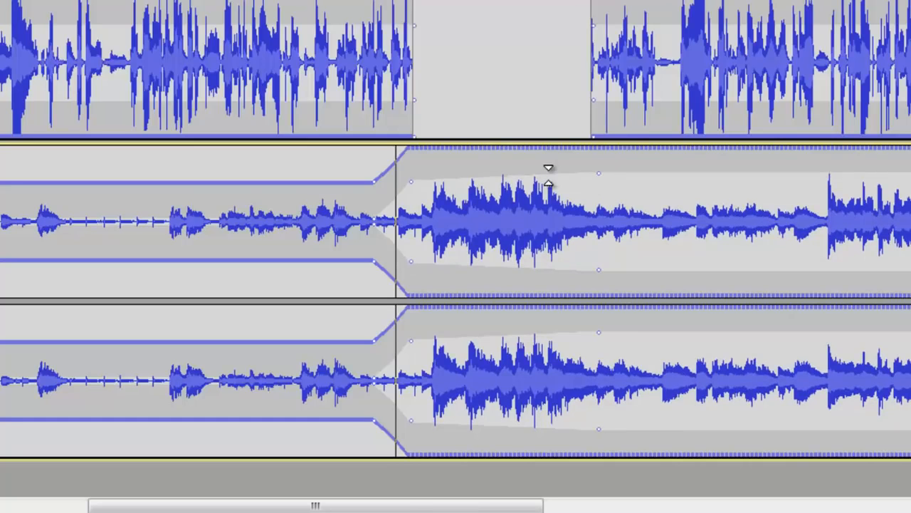
drag(553, 167, 439, 136)
scroll(524, 158, up, 2)
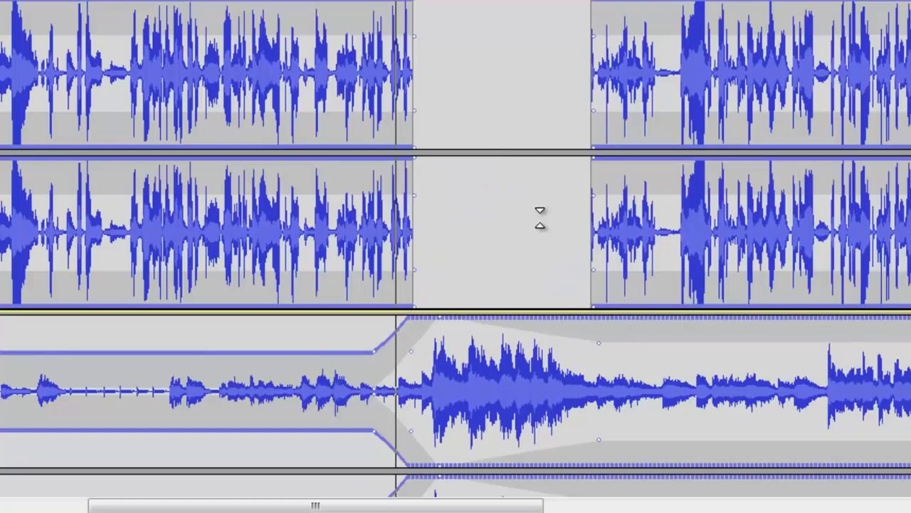
scroll(524, 158, down, 3)
click(586, 183)
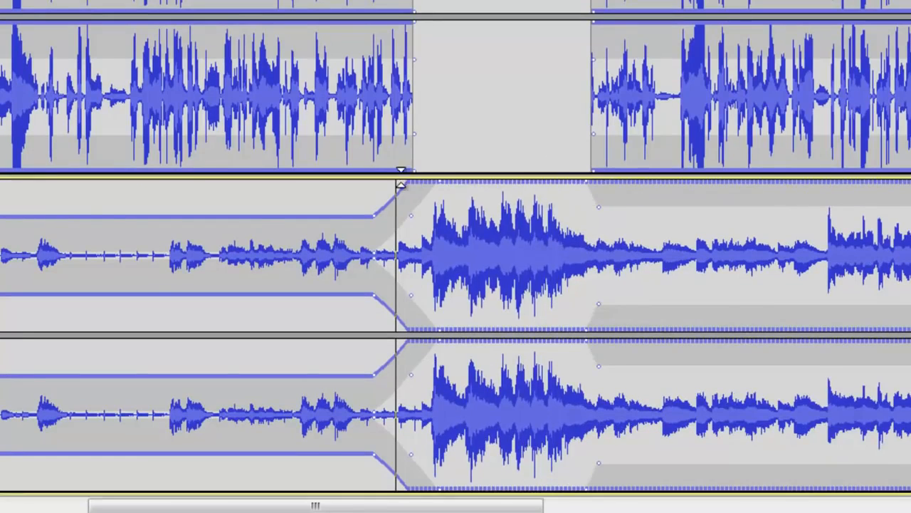
- Taper the music under the second narration clip with envelope points near 24.0 s and 31.8 s, ending at a level of about 0.3
scroll(332, 17, up, 3)
scroll(539, 141, down, 3)
scroll(517, 133, up, 3)
scroll(712, 178, down, 3)
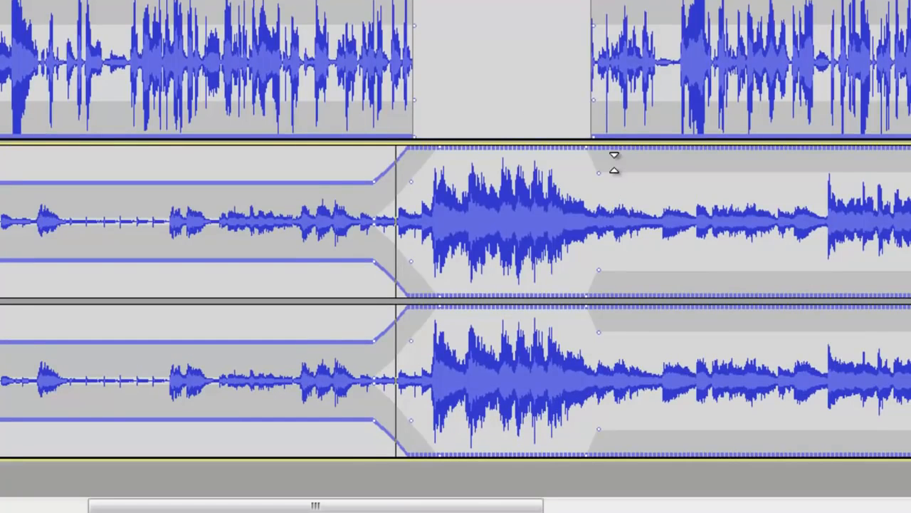
drag(627, 165, 639, 208)
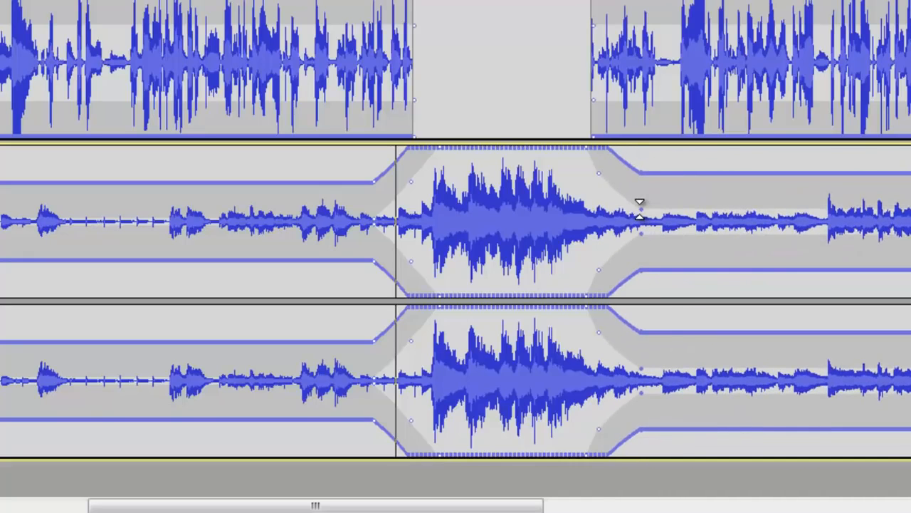
drag(256, 510, 457, 506)
drag(570, 177, 592, 198)
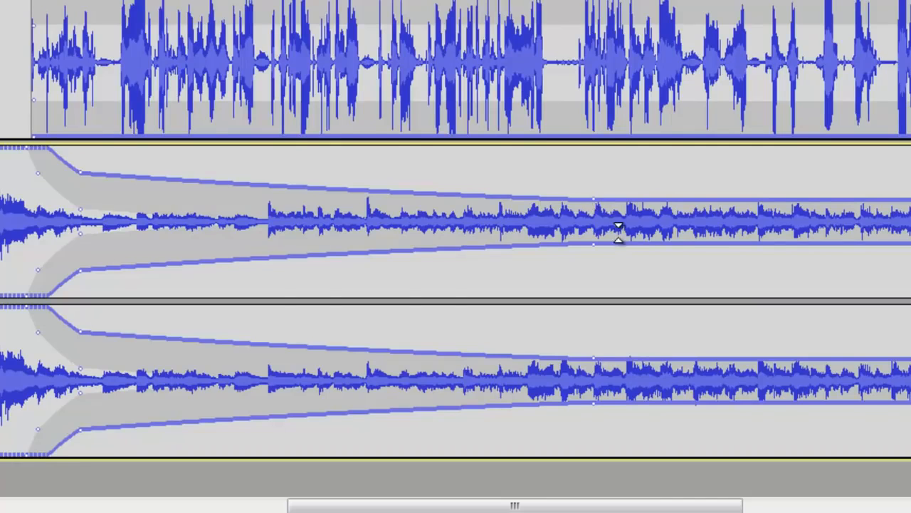
- Listen to the mix from about 19.6 s across the narration gap, and again from about 30.3 s
scroll(584, 263, up, 5)
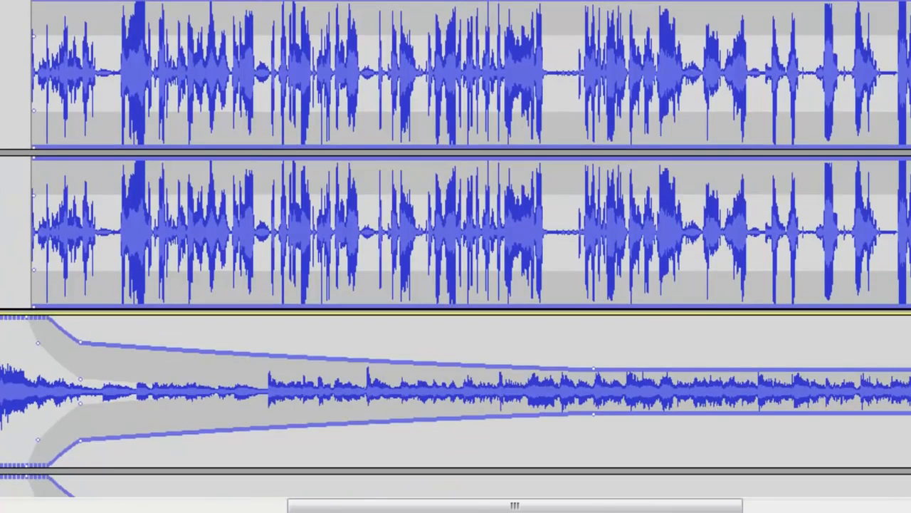
drag(678, 508, 538, 510)
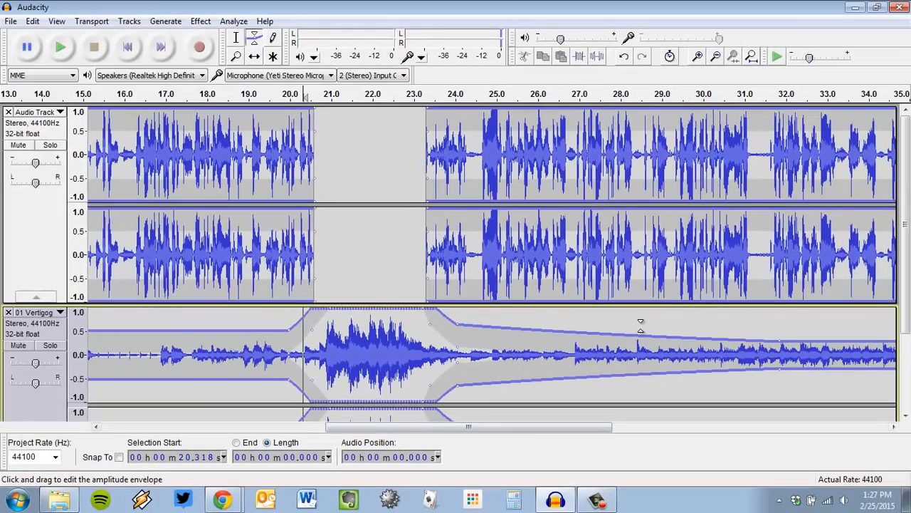
scroll(507, 228, down, 3)
scroll(507, 229, up, 3)
scroll(507, 228, down, 3)
scroll(506, 229, up, 3)
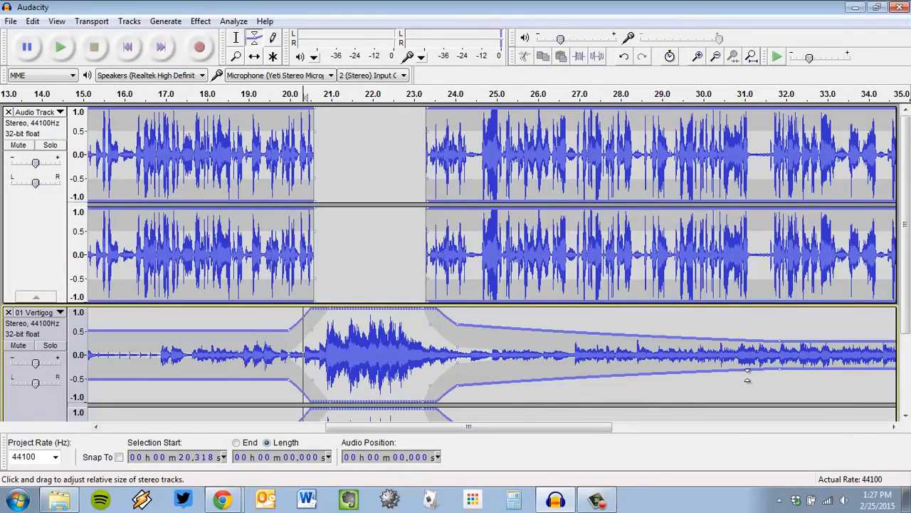
click(275, 98)
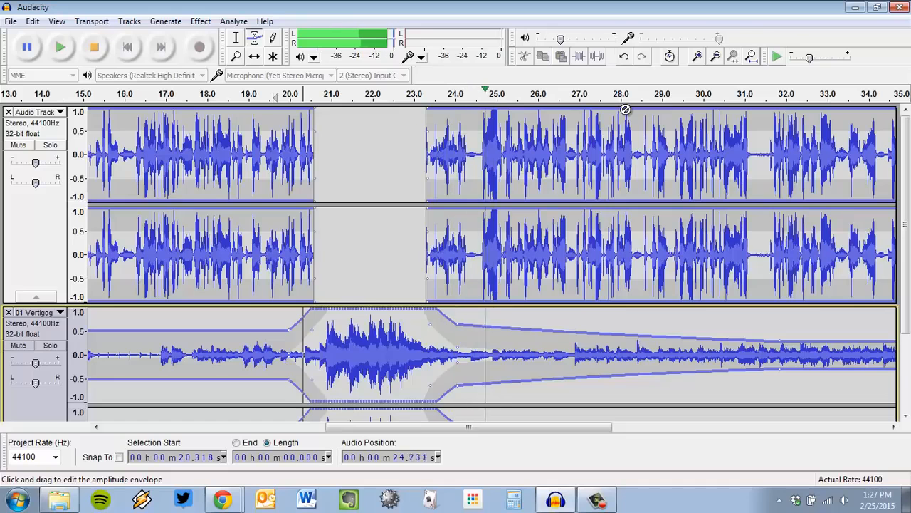
click(95, 48)
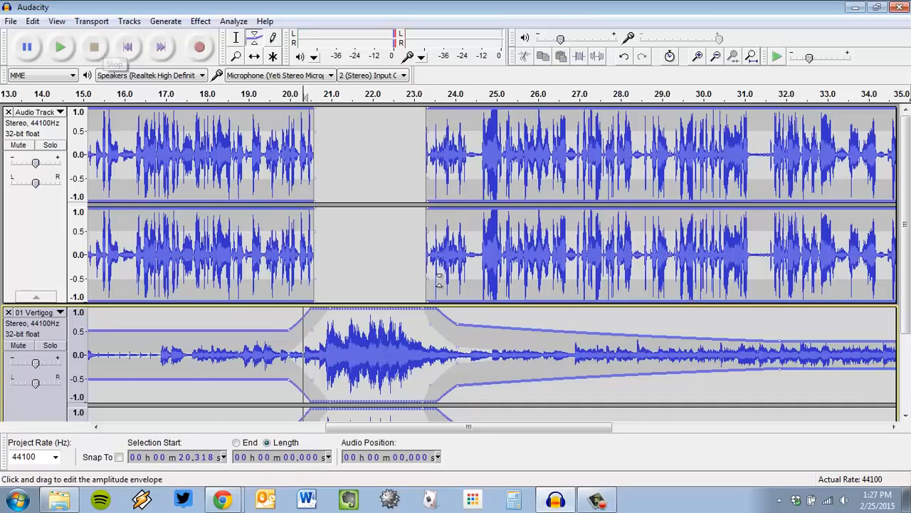
click(714, 94)
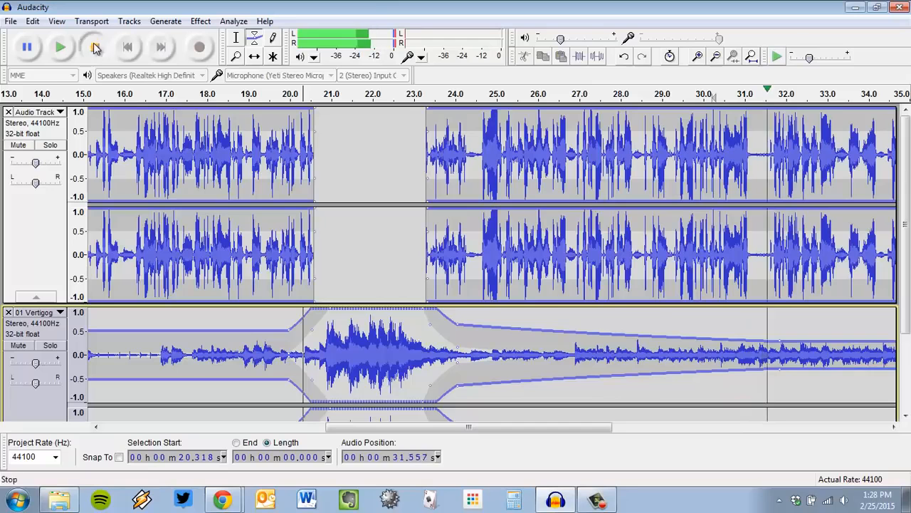
key(space)
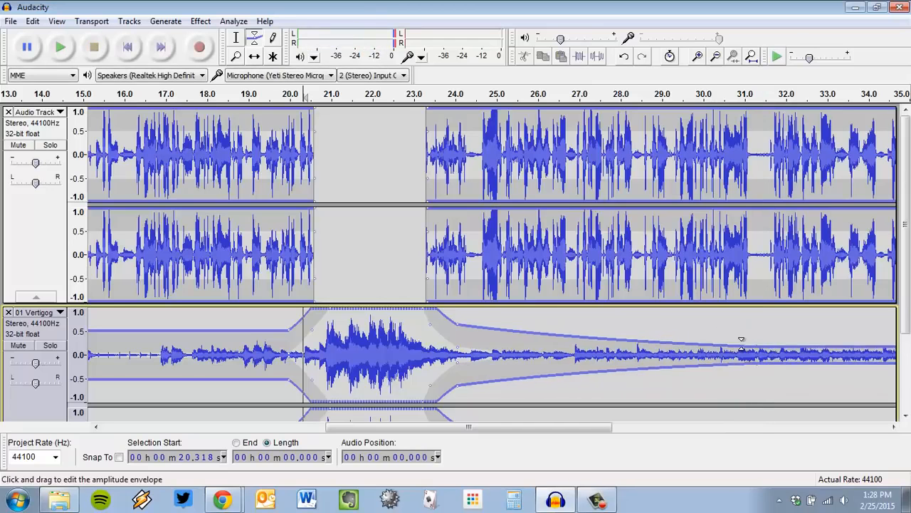
- Move the music's last envelope point to about 30.7 s and lower its level to about 0.25
scroll(61, 317, down, 3)
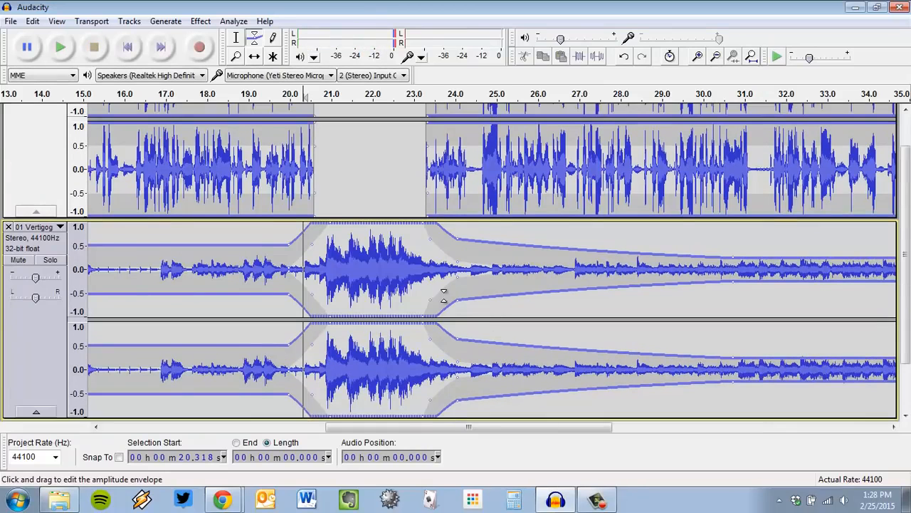
scroll(443, 294, up, 3)
scroll(469, 280, down, 3)
scroll(470, 280, up, 3)
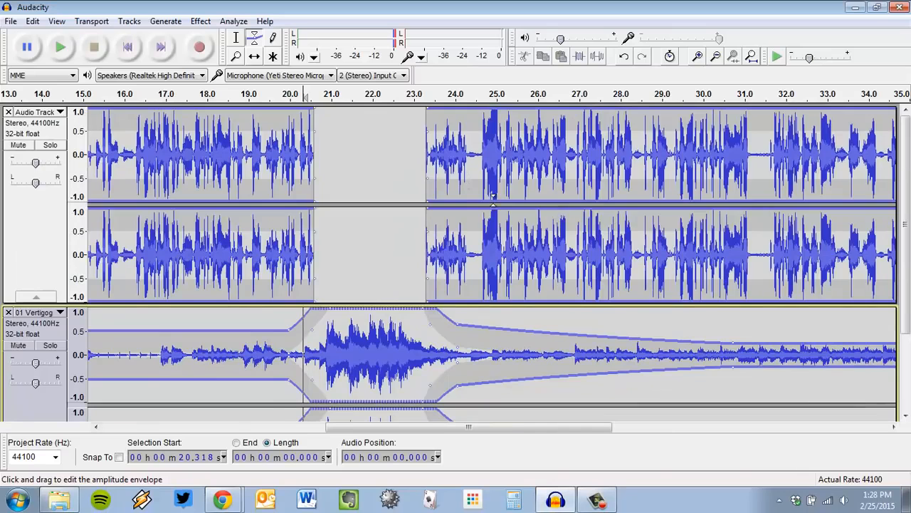
- Use the Selection Tool to select the music from about 17.9 to 30.1 s, then the narration track from about 21.5 to 31.0 s
click(237, 37)
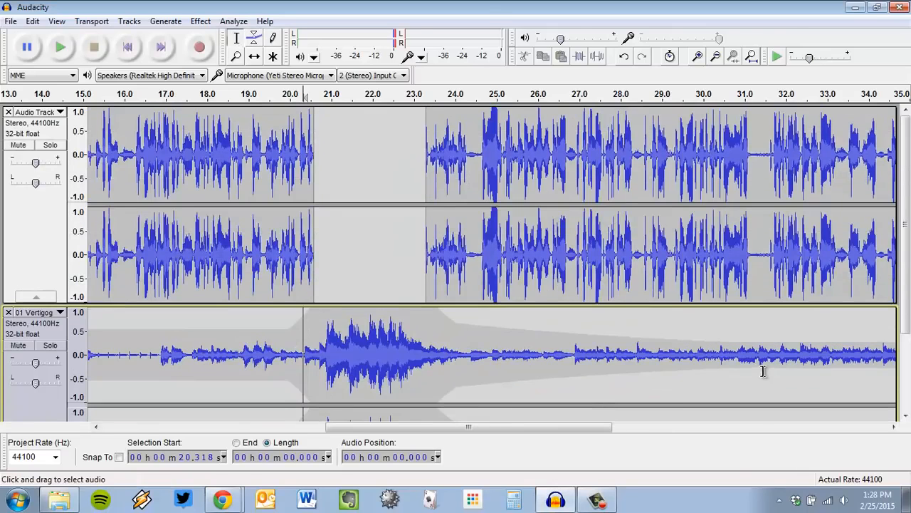
scroll(612, 349, down, 3)
drag(210, 236, 709, 256)
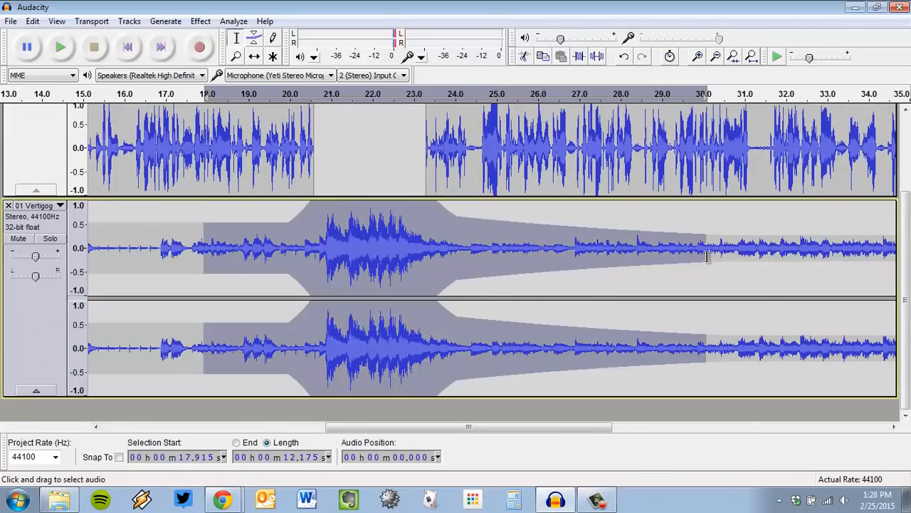
scroll(583, 264, up, 3)
drag(353, 146, 743, 214)
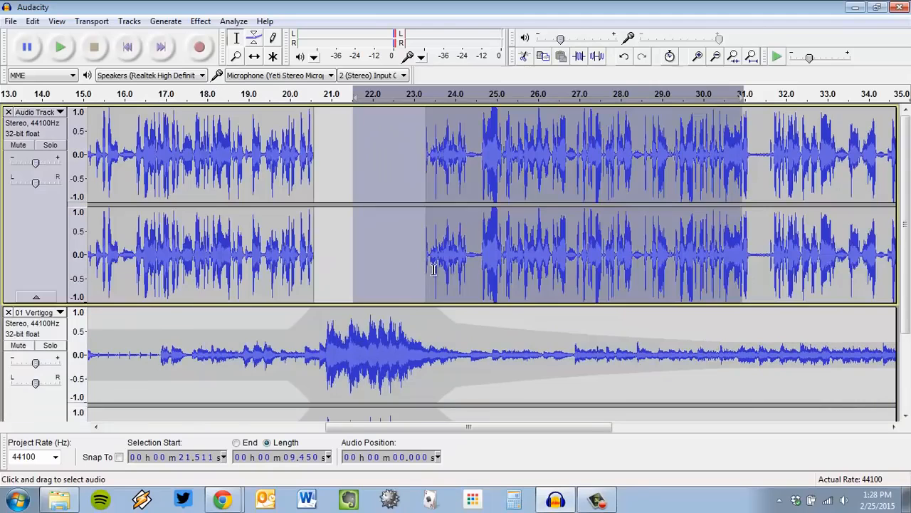
- Select the entire music clip and look through the effects available for it, without applying any
click(51, 251)
scroll(37, 231, down, 2)
click(28, 361)
scroll(322, 258, up, 2)
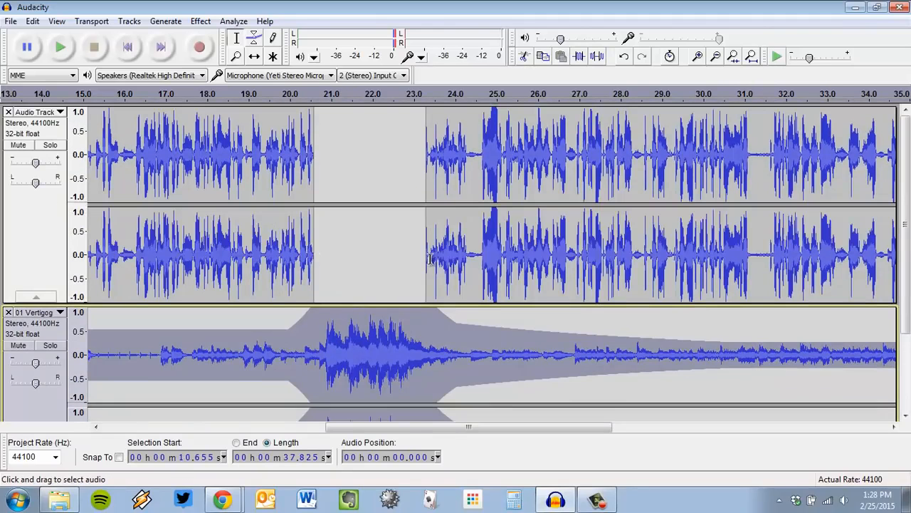
click(200, 21)
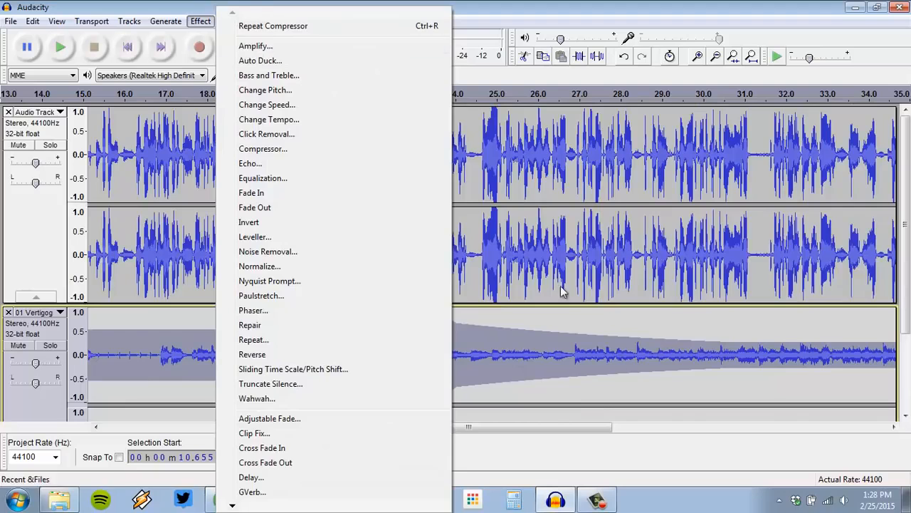
click(602, 360)
scroll(514, 381, up, 2)
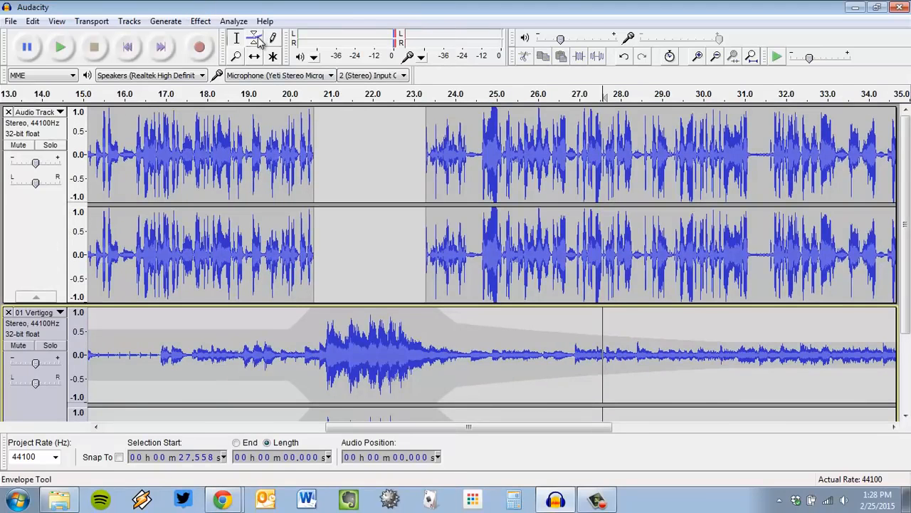
click(662, 359)
scroll(647, 376, down, 2)
scroll(647, 375, up, 2)
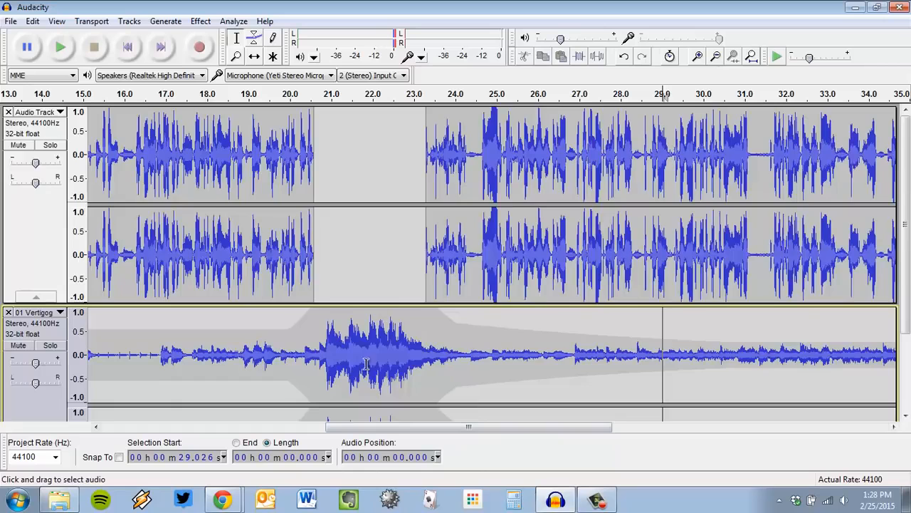
scroll(545, 285, down, 3)
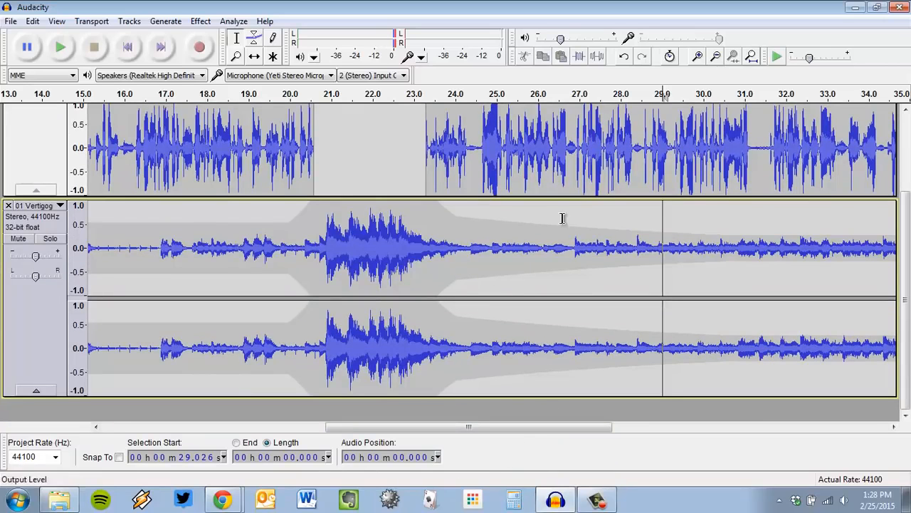
- Fit the whole project in the window and review the layout of the narration and music tracks
click(58, 22)
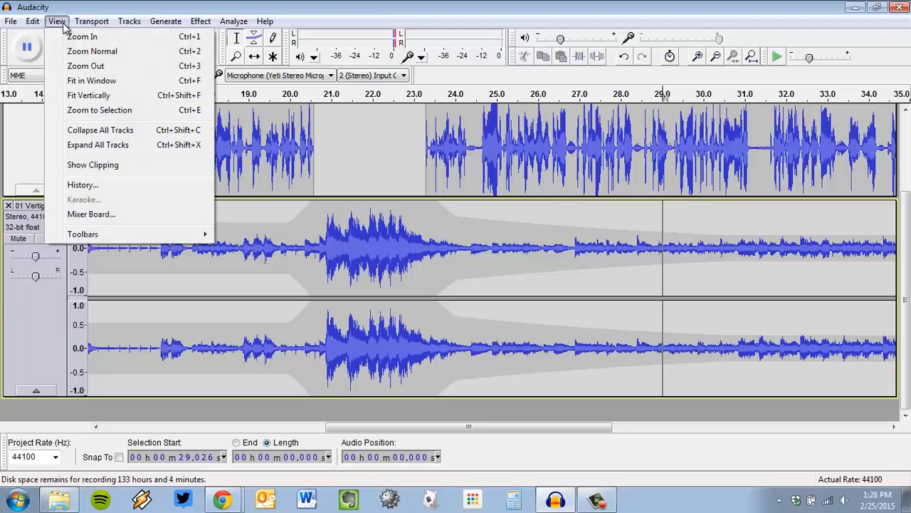
click(111, 82)
scroll(310, 312, up, 3)
scroll(382, 226, down, 3)
scroll(382, 228, up, 3)
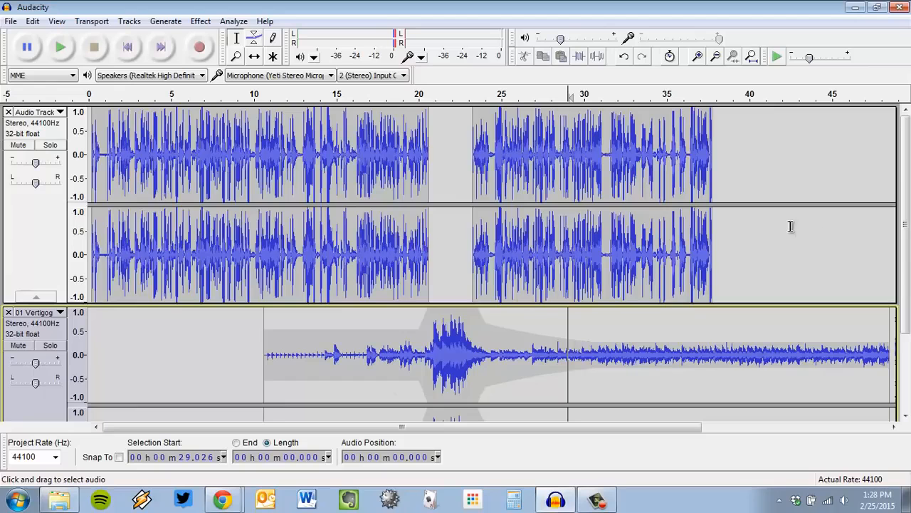
scroll(783, 259, up, 3)
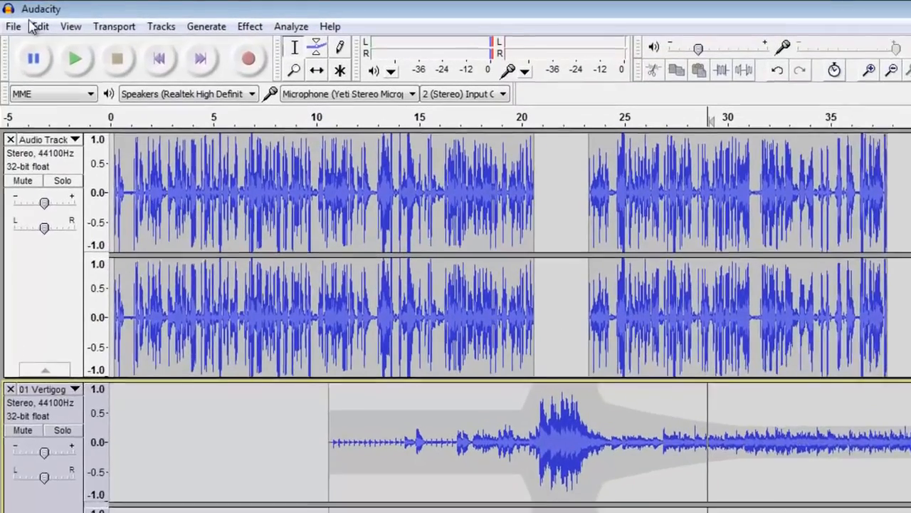
- Save the project to the Desktop as an Audacity project named "test for video"
click(13, 26)
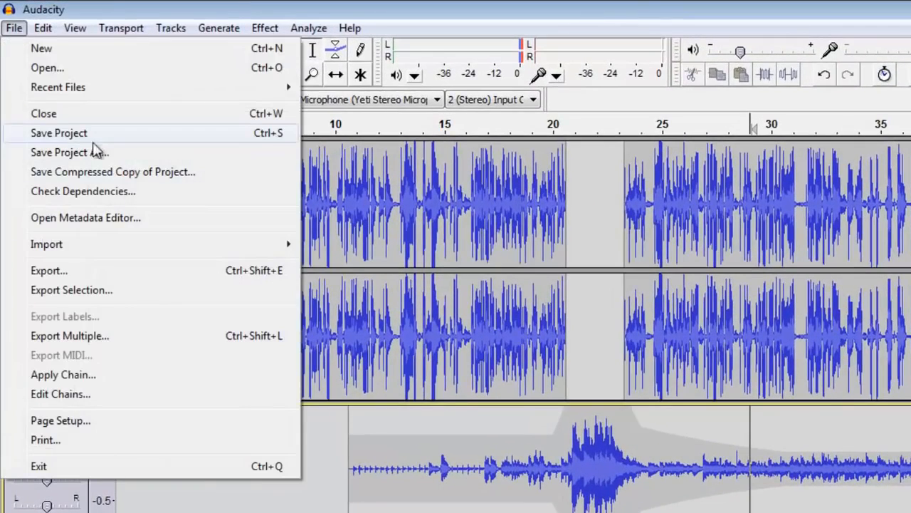
click(69, 152)
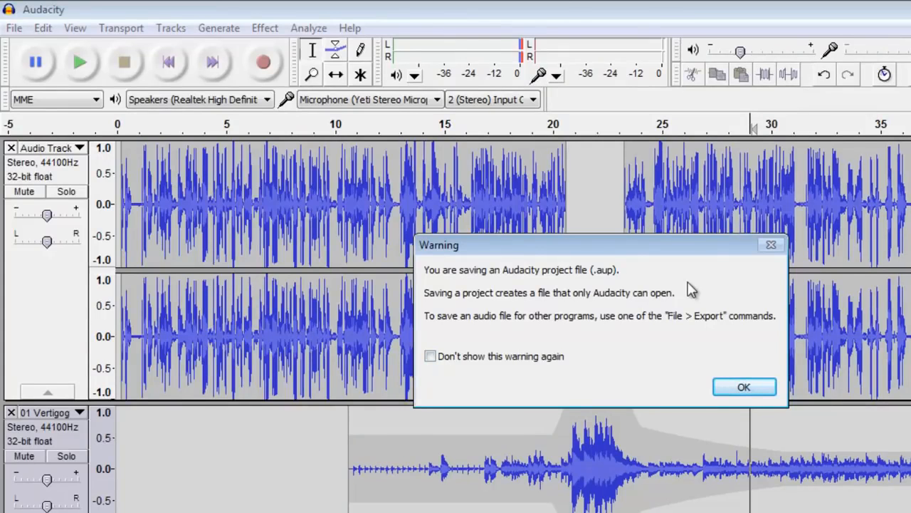
click(733, 398)
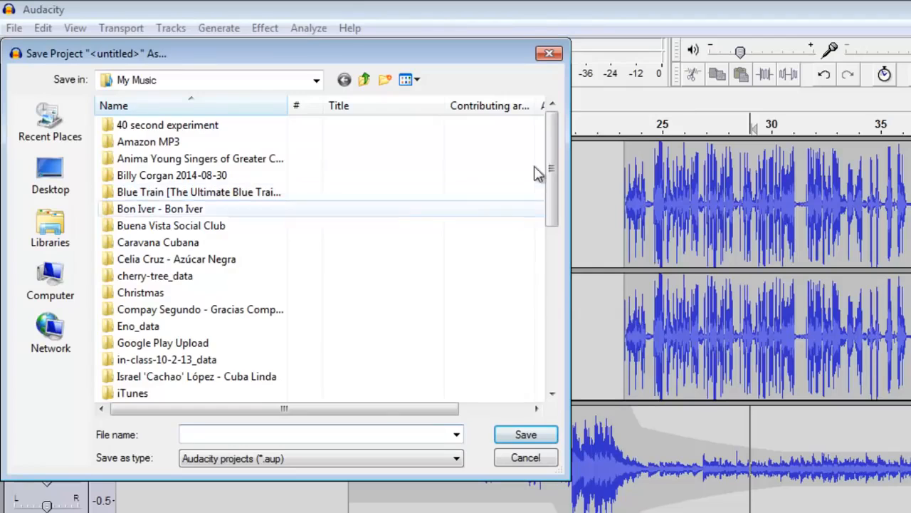
click(44, 178)
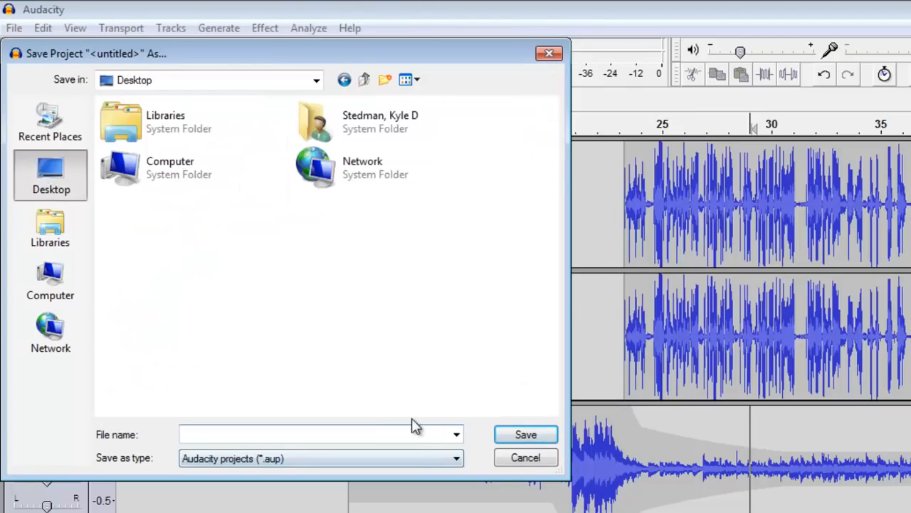
text(test for video)
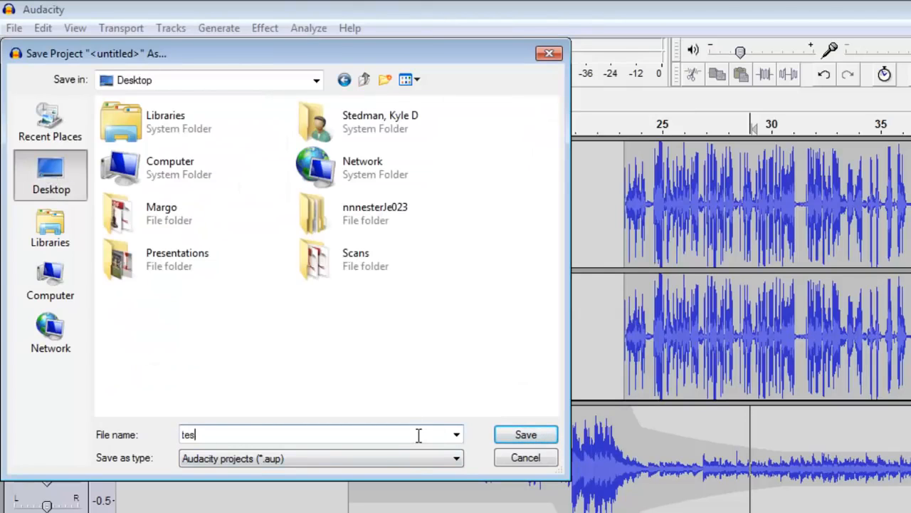
key(Return)
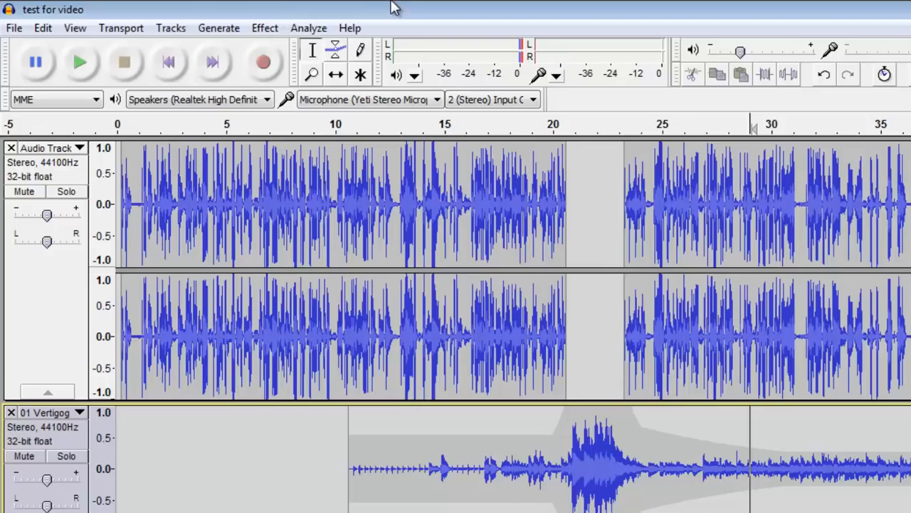
- Start exporting the project as "test for video", choosing MP3 Files as the format and the Desktop as the destination
click(13, 30)
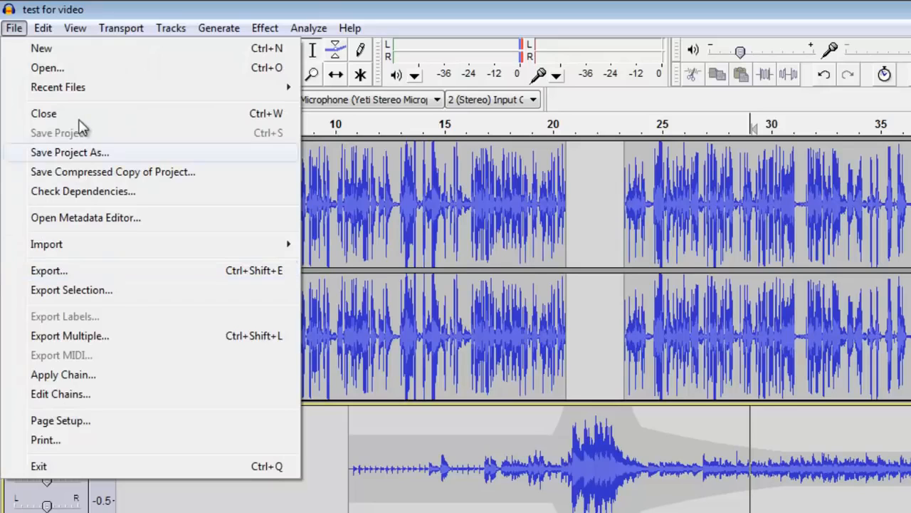
click(130, 276)
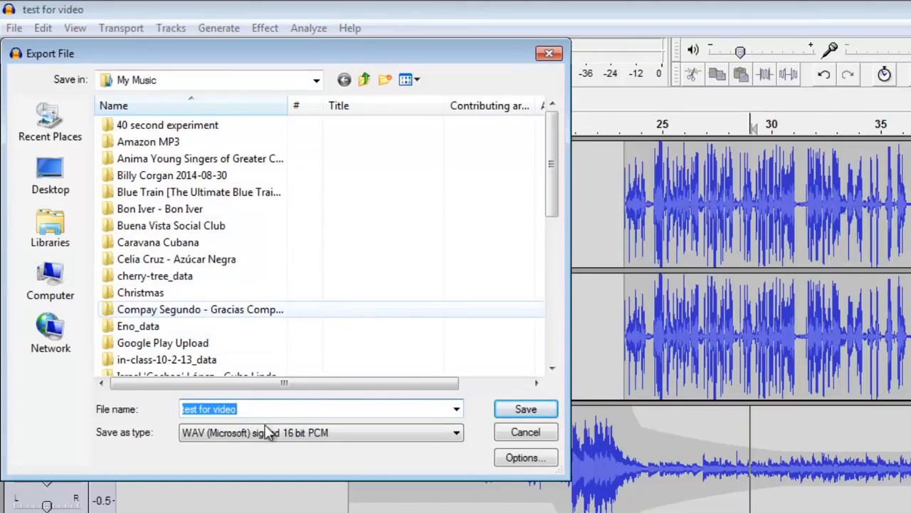
click(454, 434)
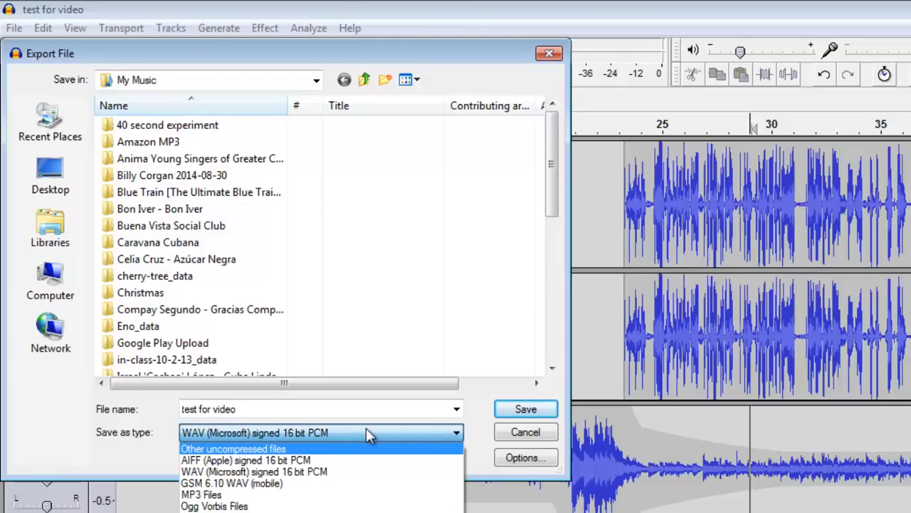
click(306, 505)
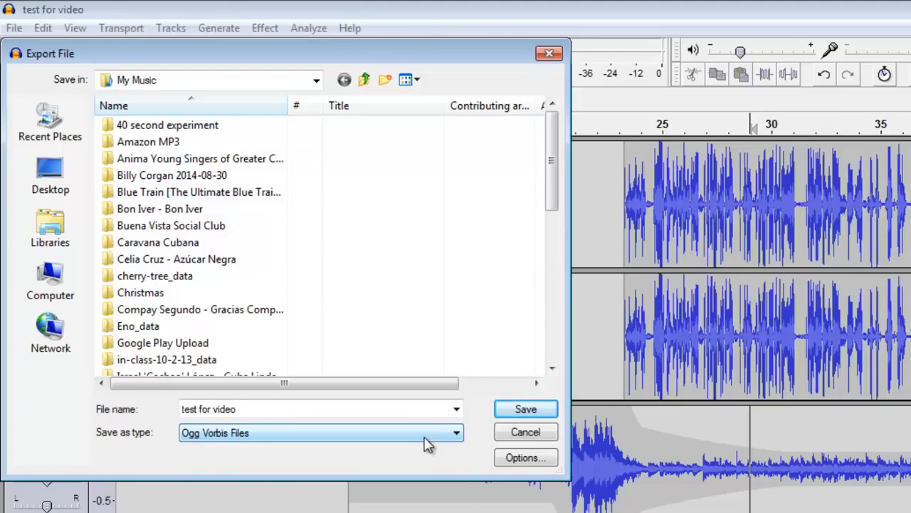
click(426, 440)
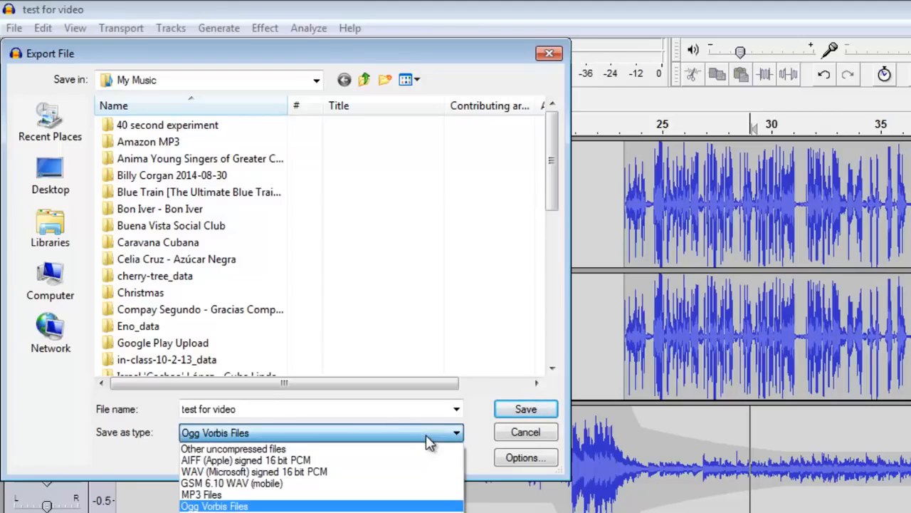
click(237, 494)
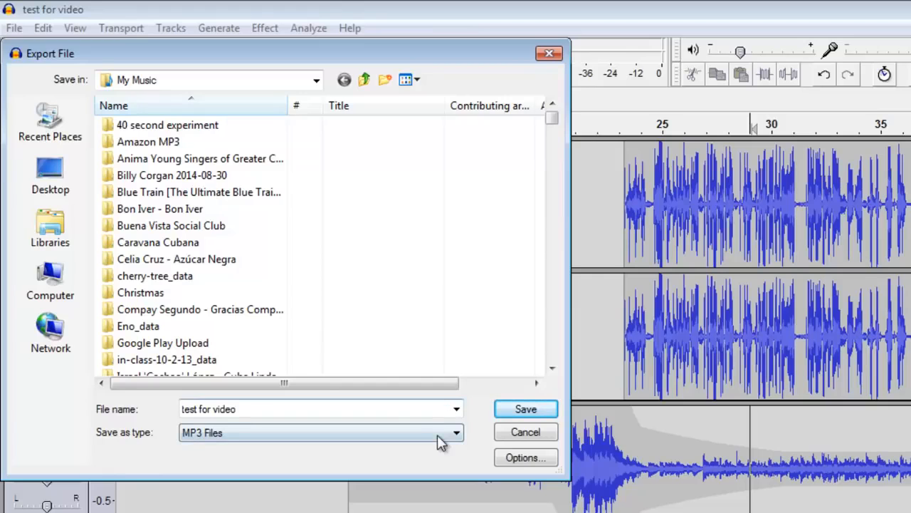
click(378, 435)
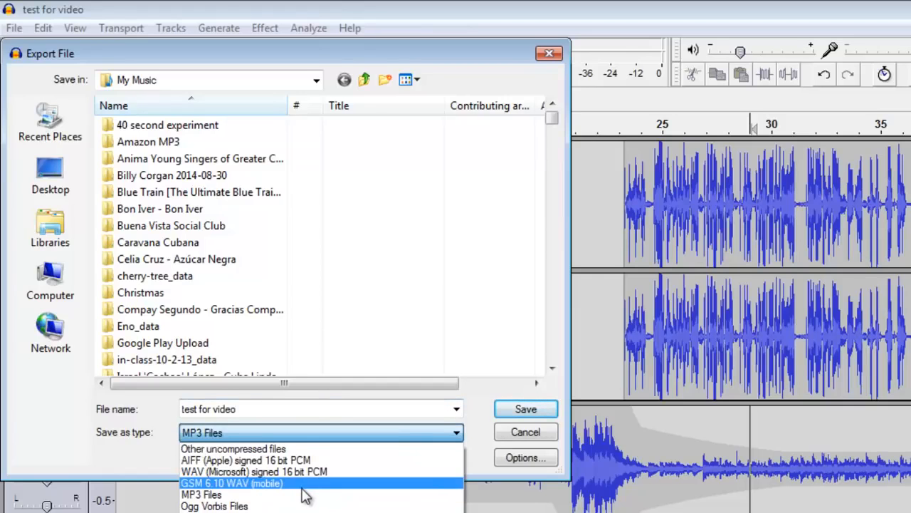
click(269, 494)
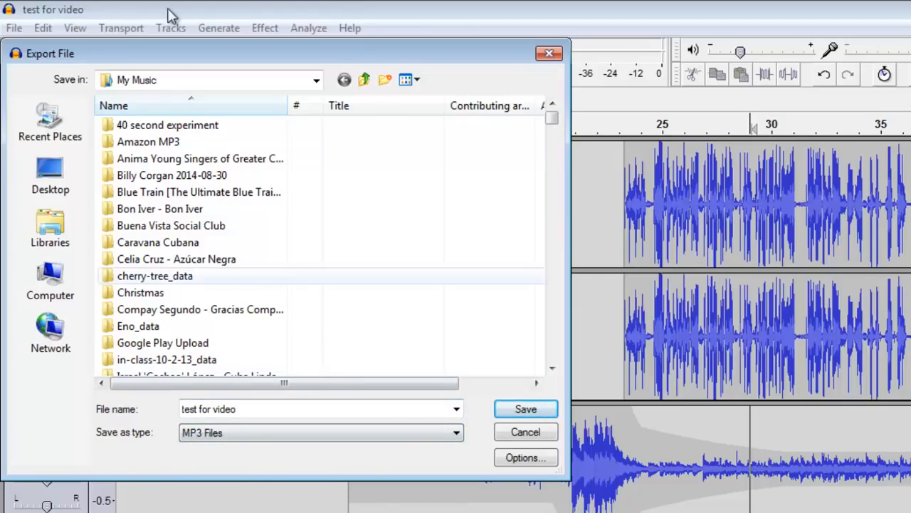
click(75, 171)
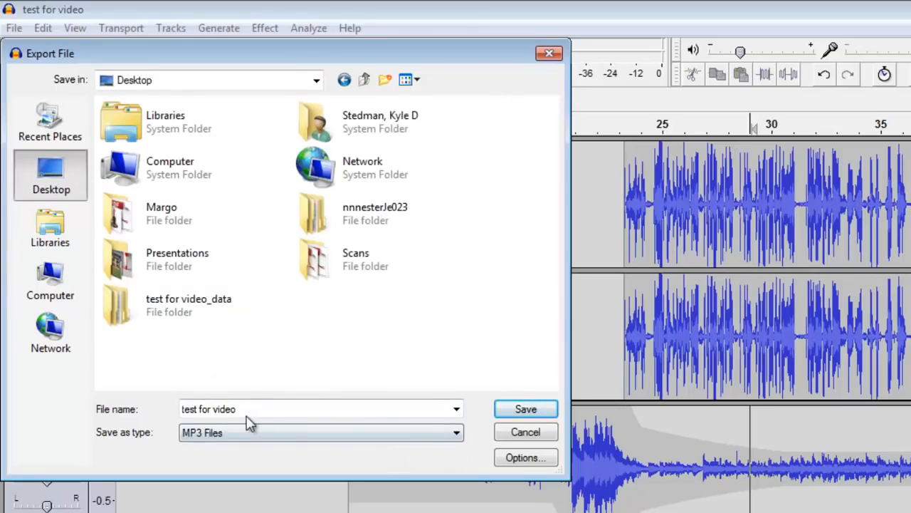
- Set the MP3 quality to 320 kbps, then save the export and accept the mixdown to two stereo channels
click(521, 458)
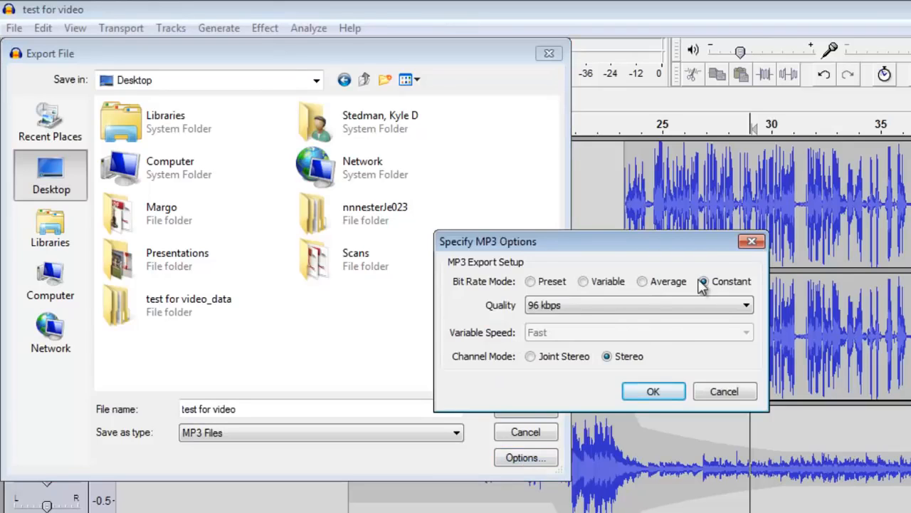
click(622, 304)
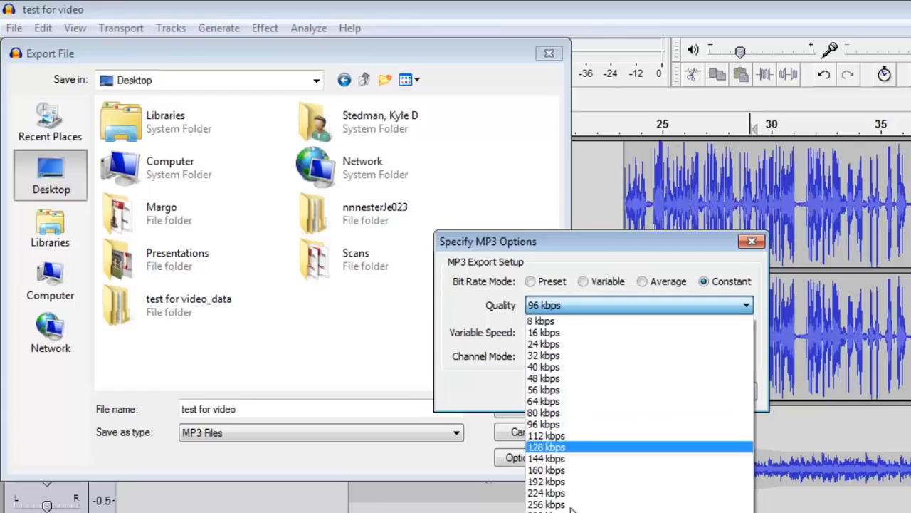
click(562, 510)
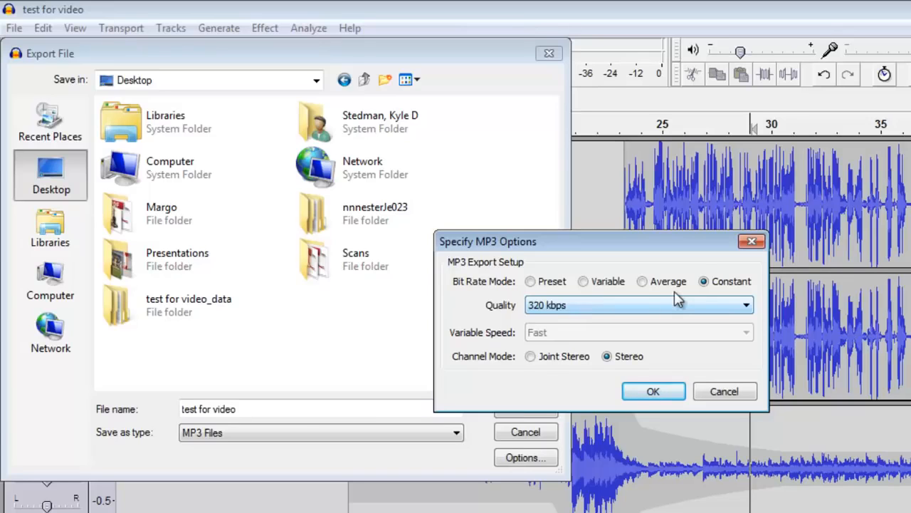
click(646, 392)
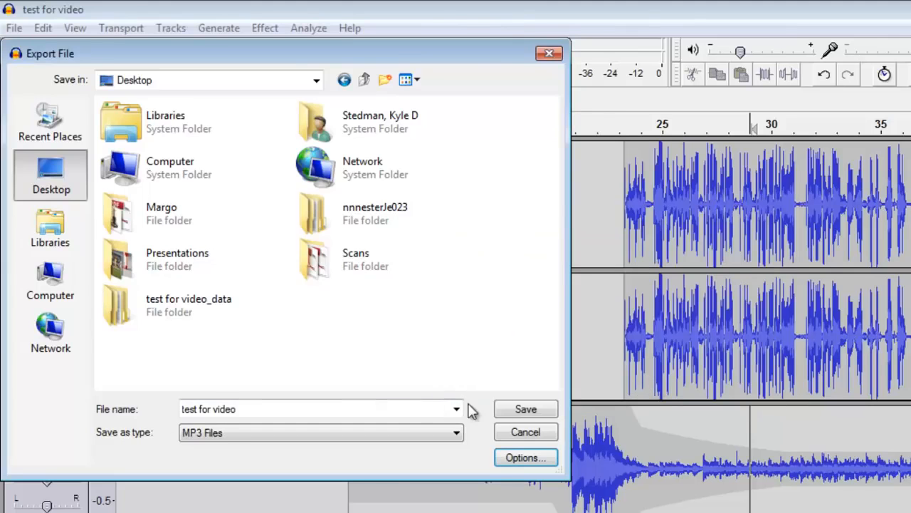
click(524, 410)
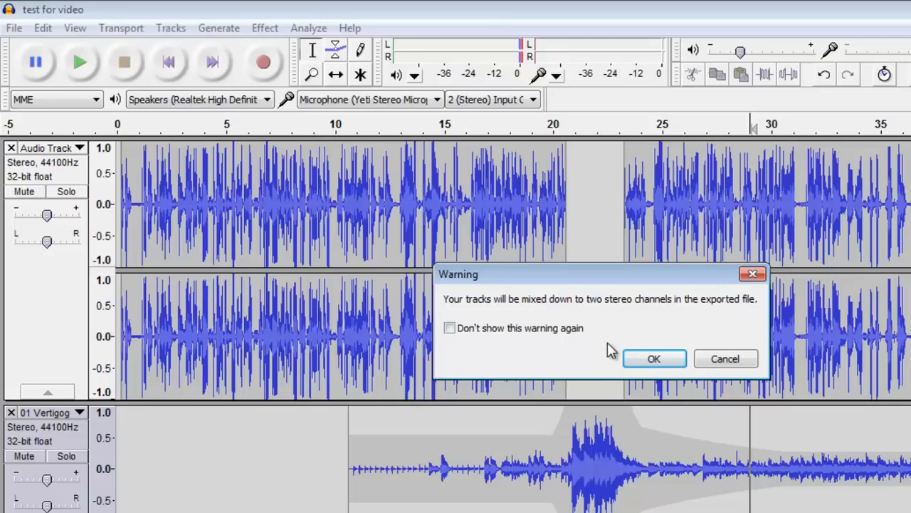
click(654, 358)
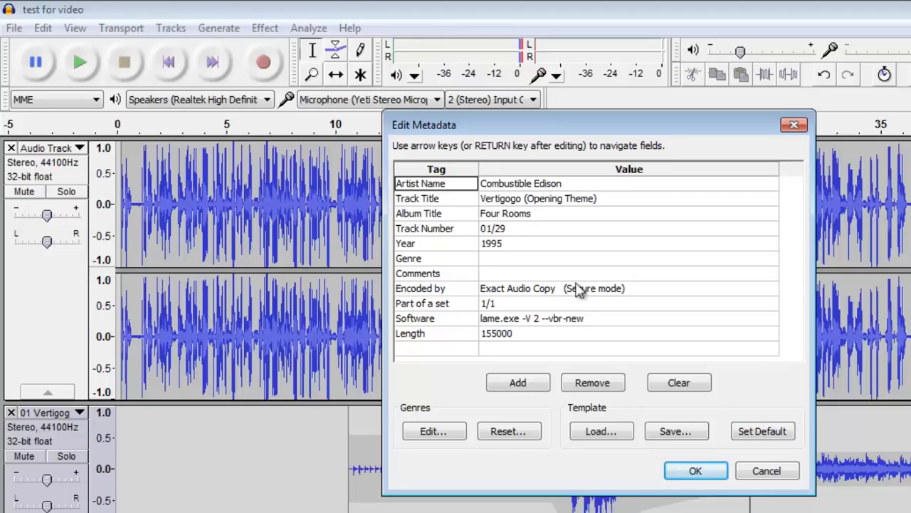
- Clear the song's existing metadata, then enter the artist's full name and the track title "Test for Video"
click(536, 184)
click(527, 200)
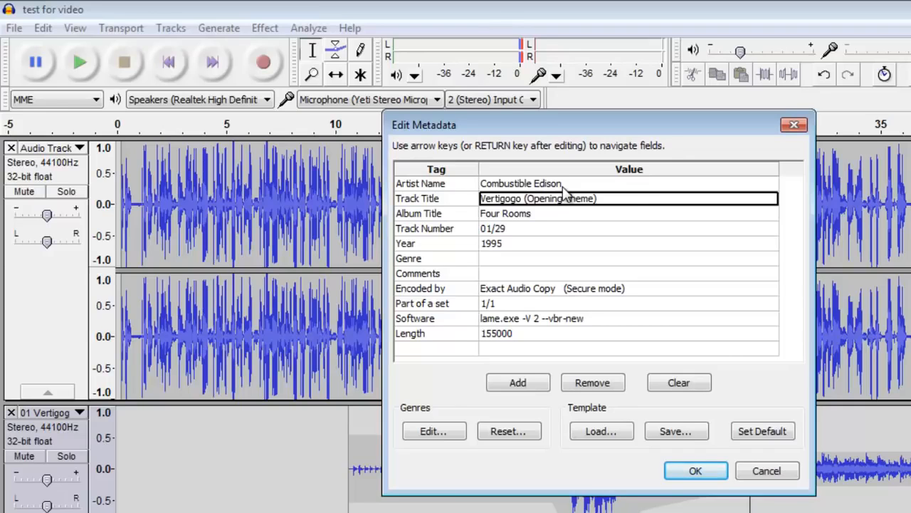
click(672, 386)
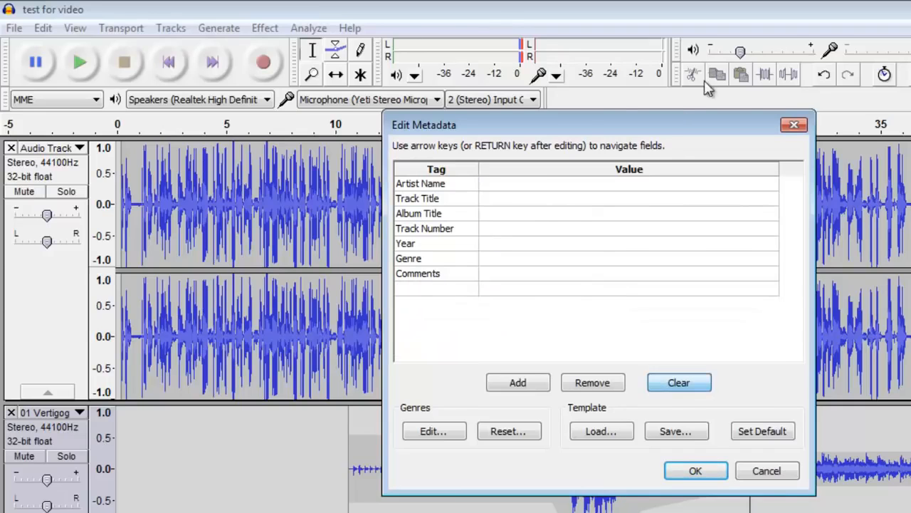
click(619, 190)
text(Kyle Stedman)
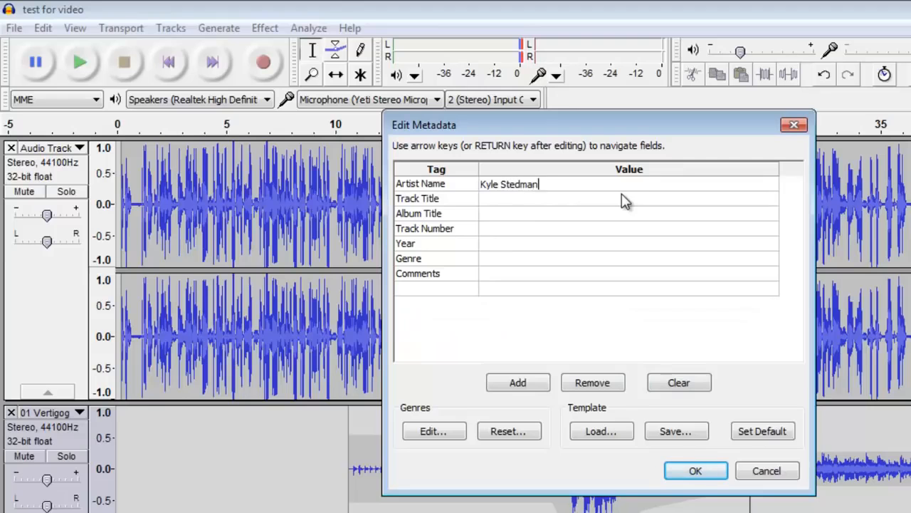
key(Return)
click(621, 200)
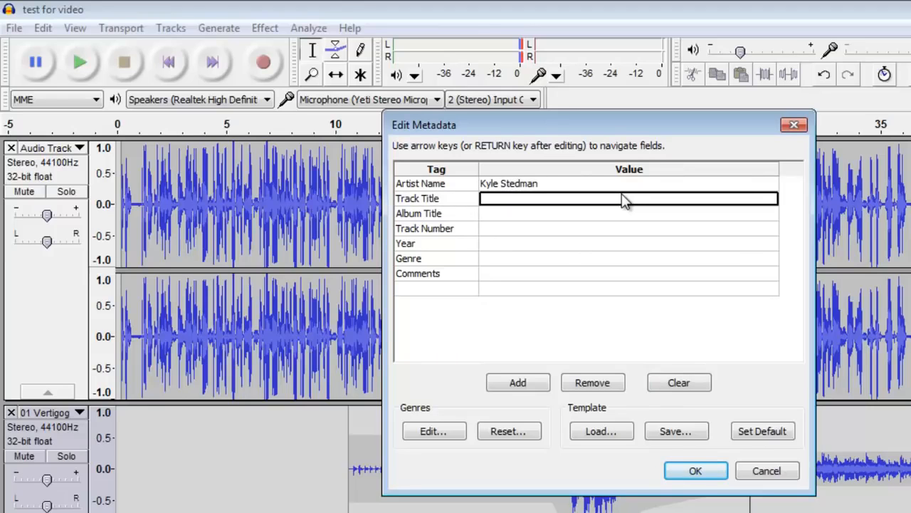
text(Test for Video)
key(Return)
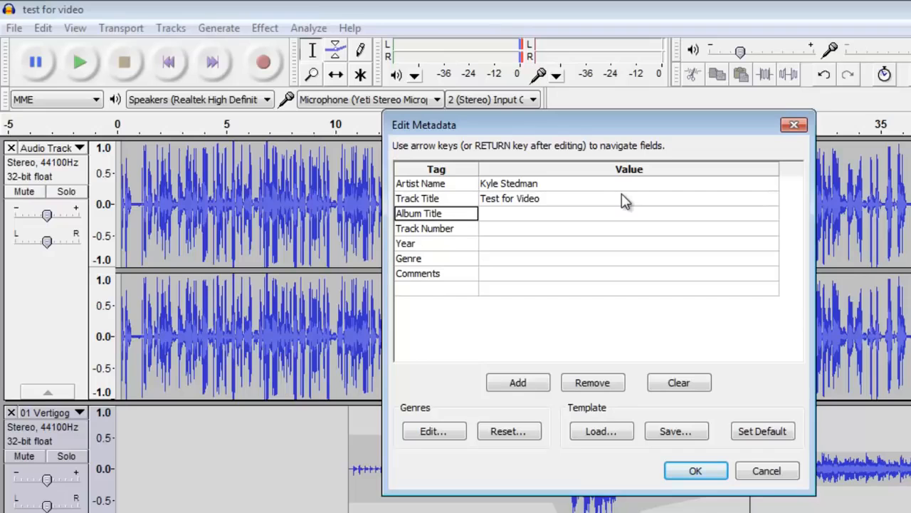
- Set the metadata year to 2015 and the genre to "Audio Testing", then confirm the tags to run the MP3 export
click(585, 246)
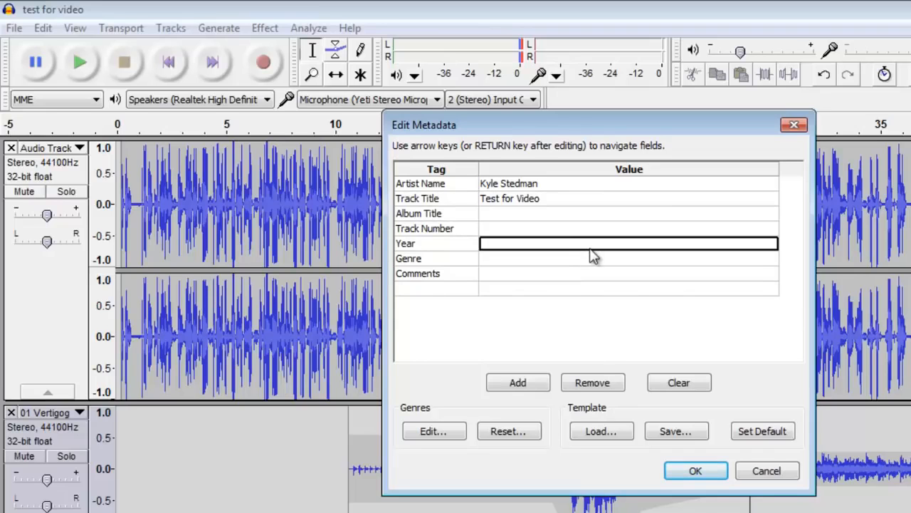
text(2015)
key(Return)
click(588, 261)
key(BackSpace)
key(BackSpace)
key(BackSpace)
key(BackSpace)
text(Audio Testing)
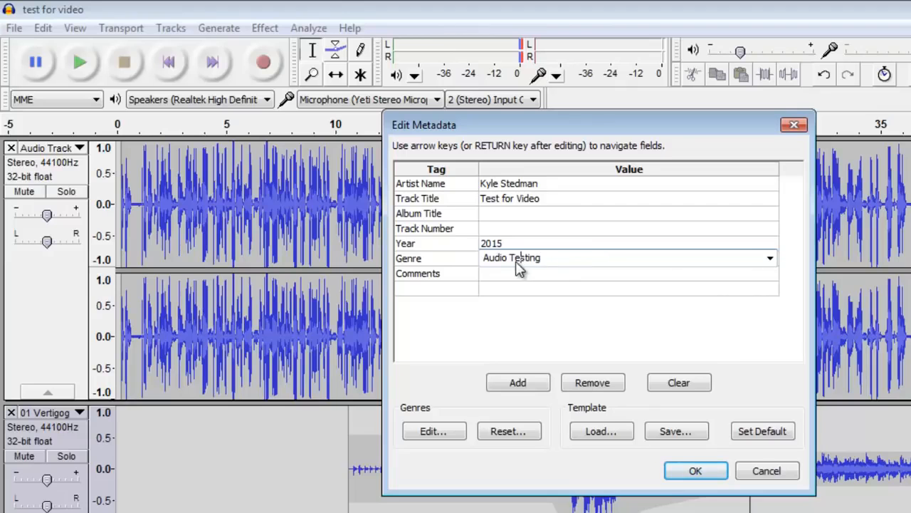
key(Return)
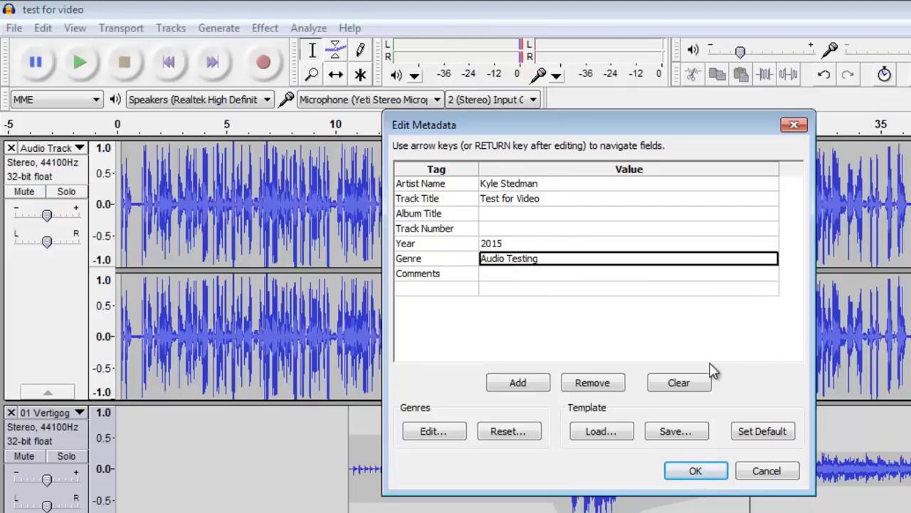
click(692, 472)
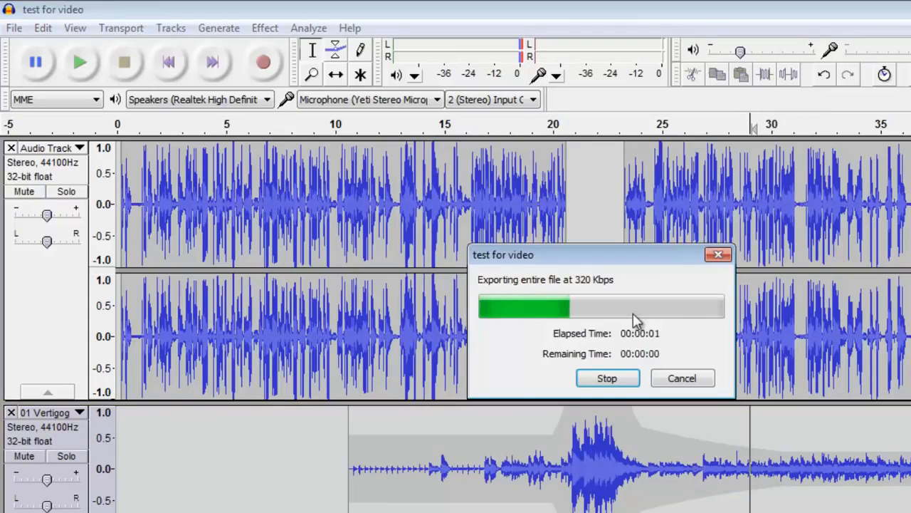